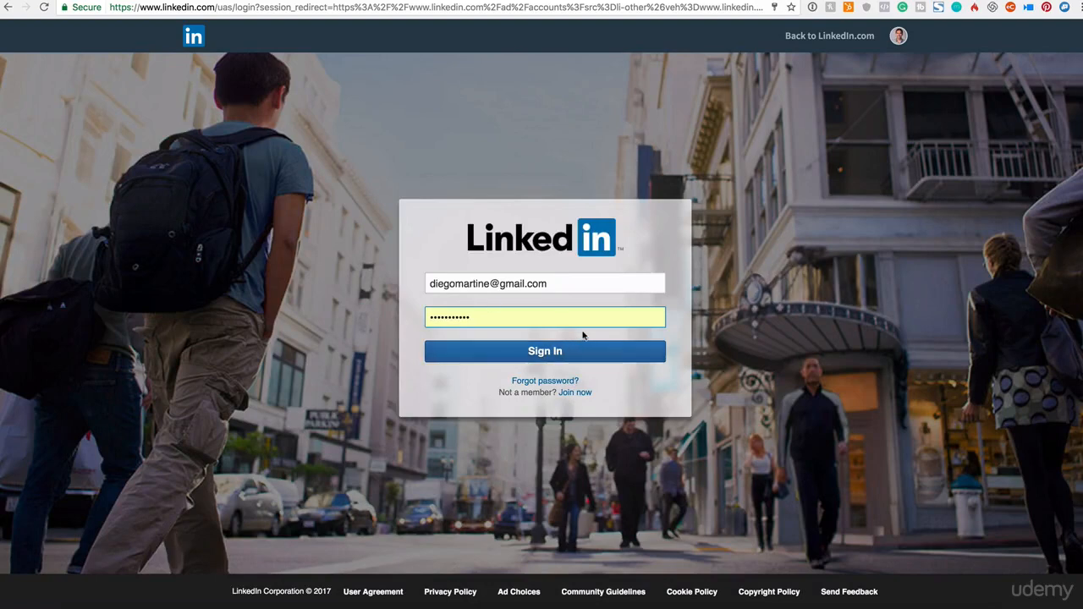
- Sign in to Campaign Manager with the filled-in credentials and dismiss the offer to save the password
{"action": "left_click", "coordinate": [546, 355]}
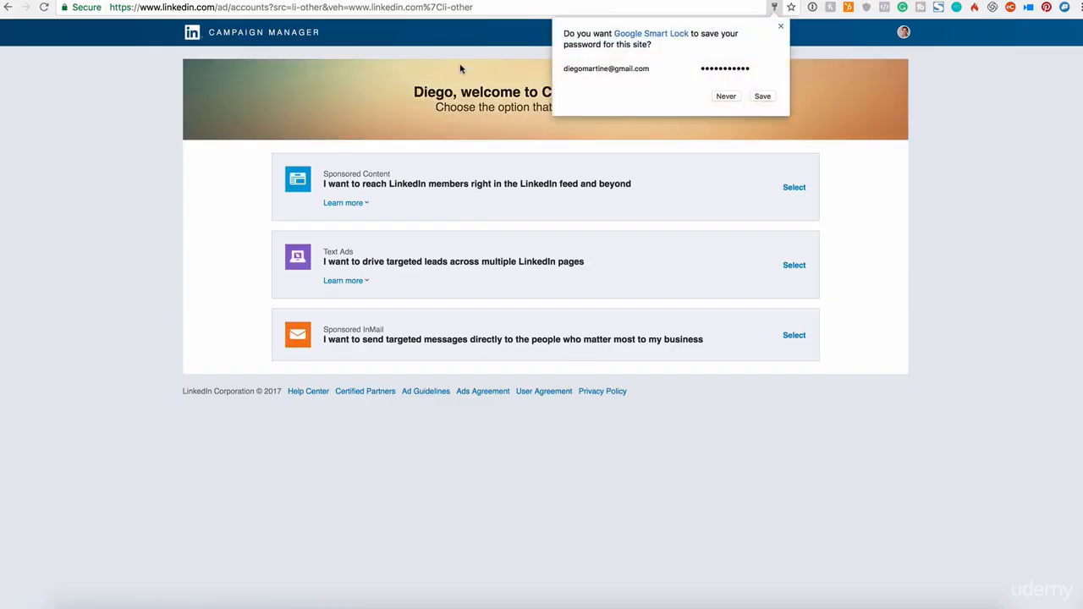
{"action": "left_click", "coordinate": [780, 28]}
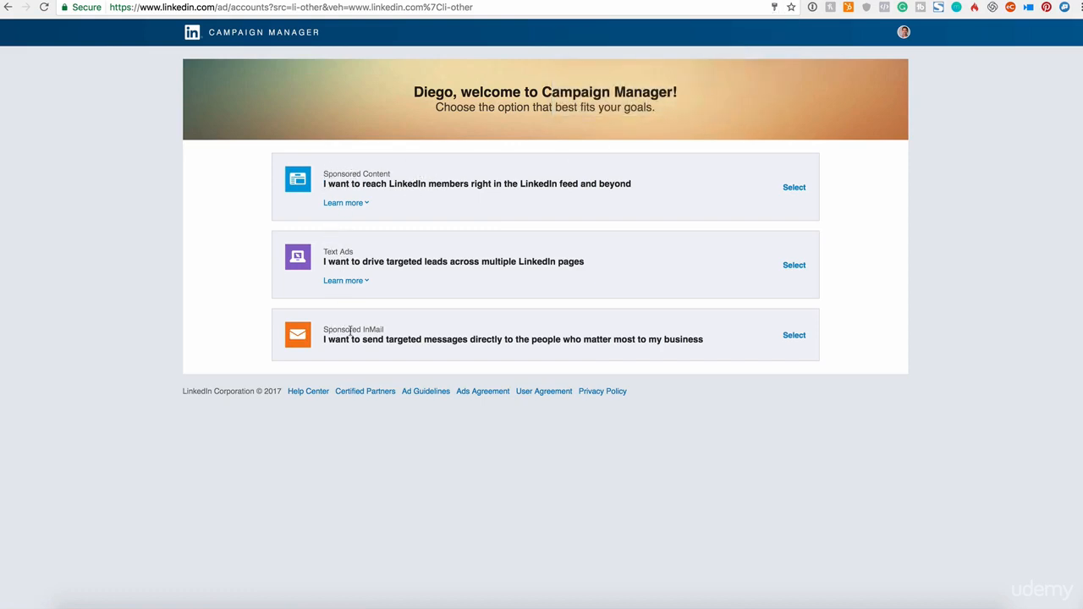
- Review the Sponsored Content and Text Ads descriptions, and choose Sponsored Content as the campaign type
{"action": "left_click", "coordinate": [357, 204]}
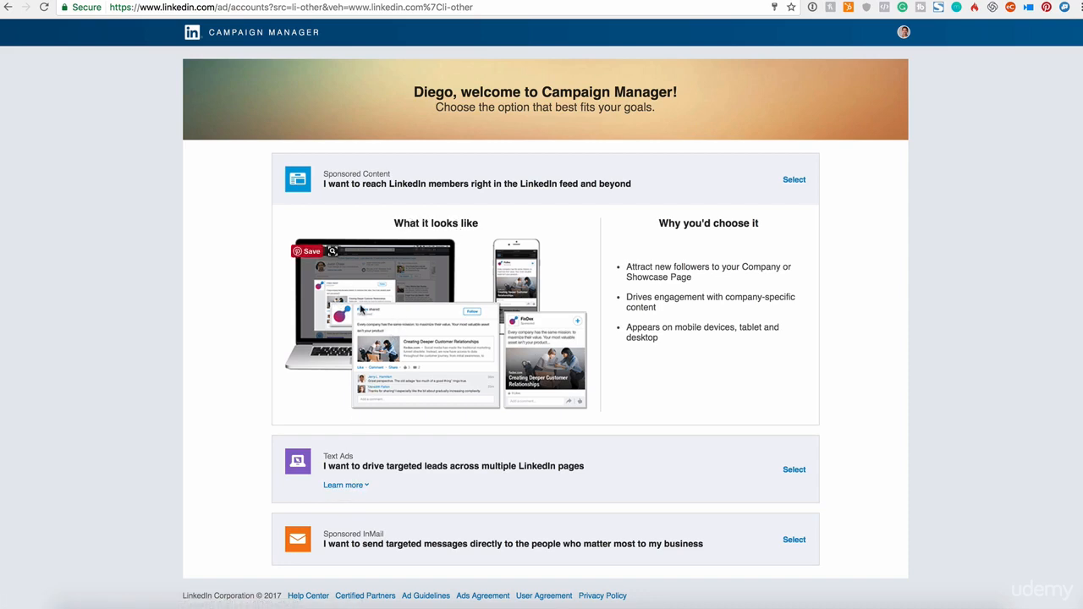
{"action": "left_click", "coordinate": [355, 486]}
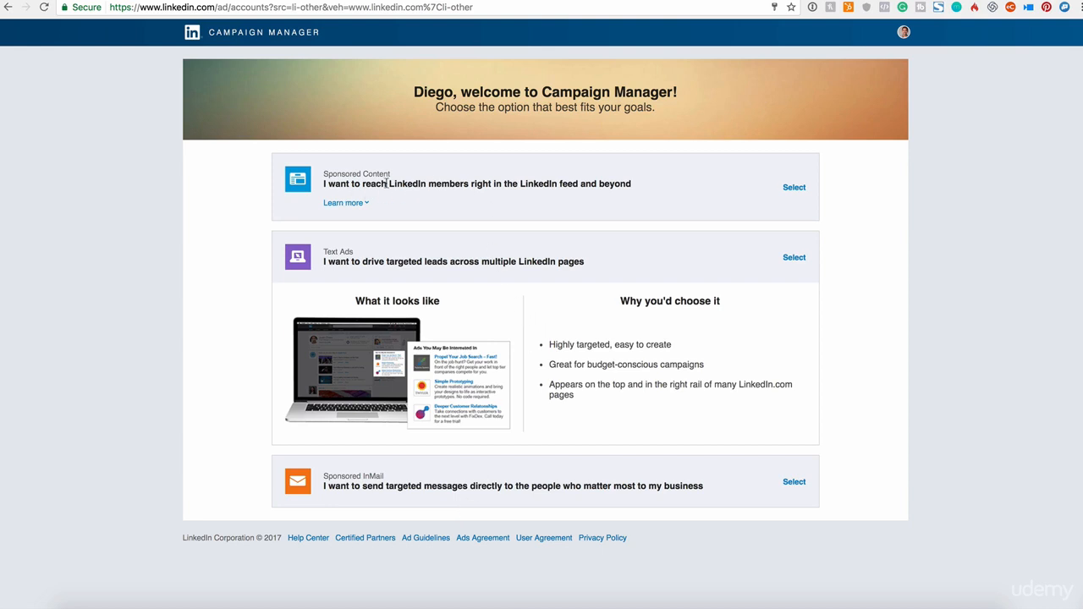
{"action": "left_click_drag", "start_coordinate": [327, 175], "coordinate": [377, 175]}
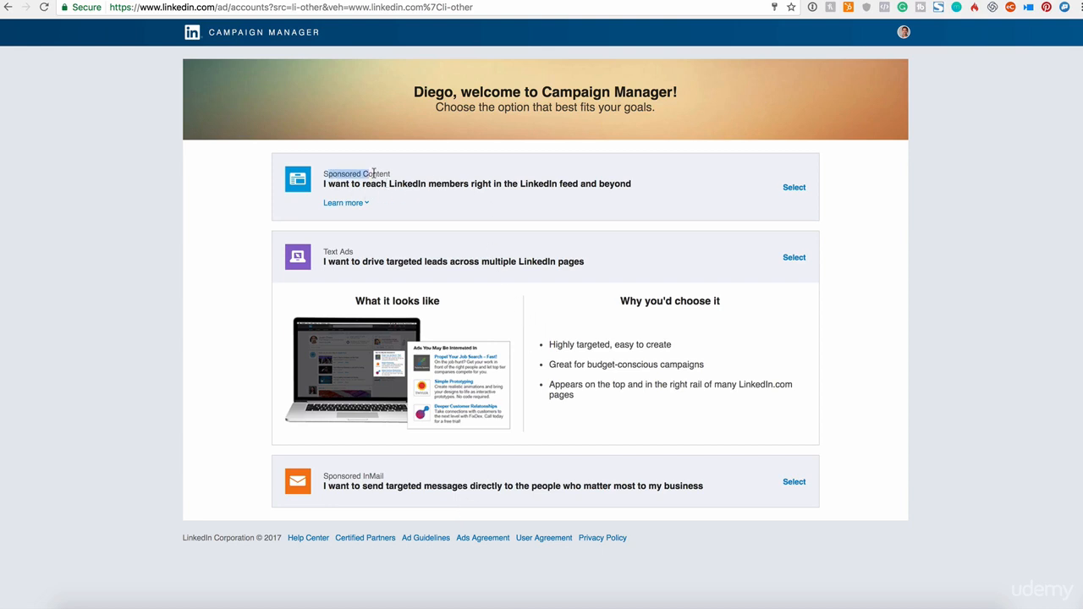
{"action": "left_click", "coordinate": [793, 190]}
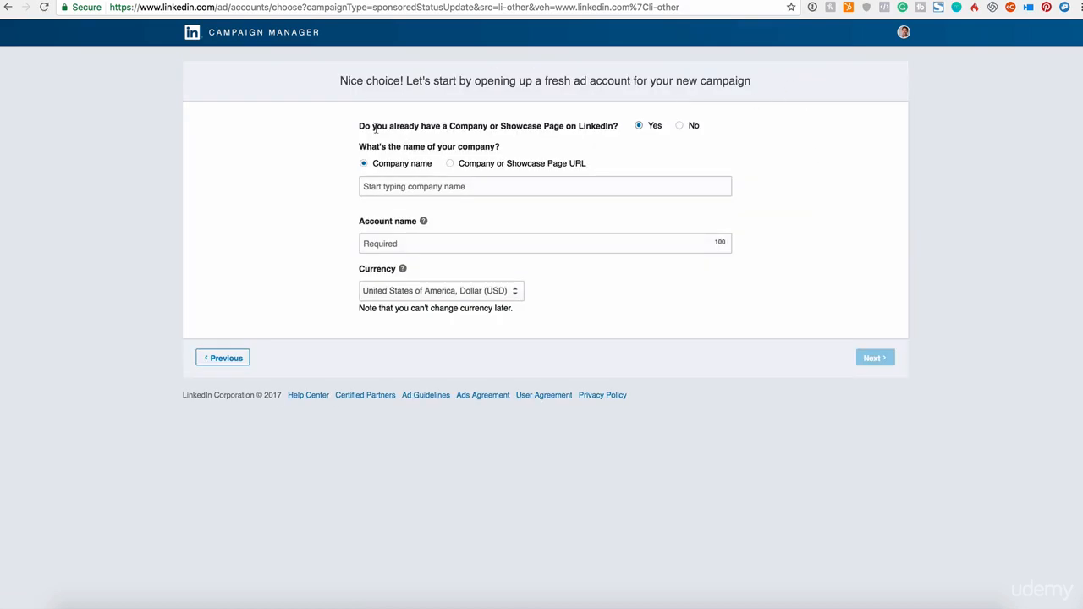
- Answer Yes to already having a Company or Showcase Page and choose the Education Management company Up Mind
{"action": "left_click_drag", "start_coordinate": [370, 125], "coordinate": [606, 124]}
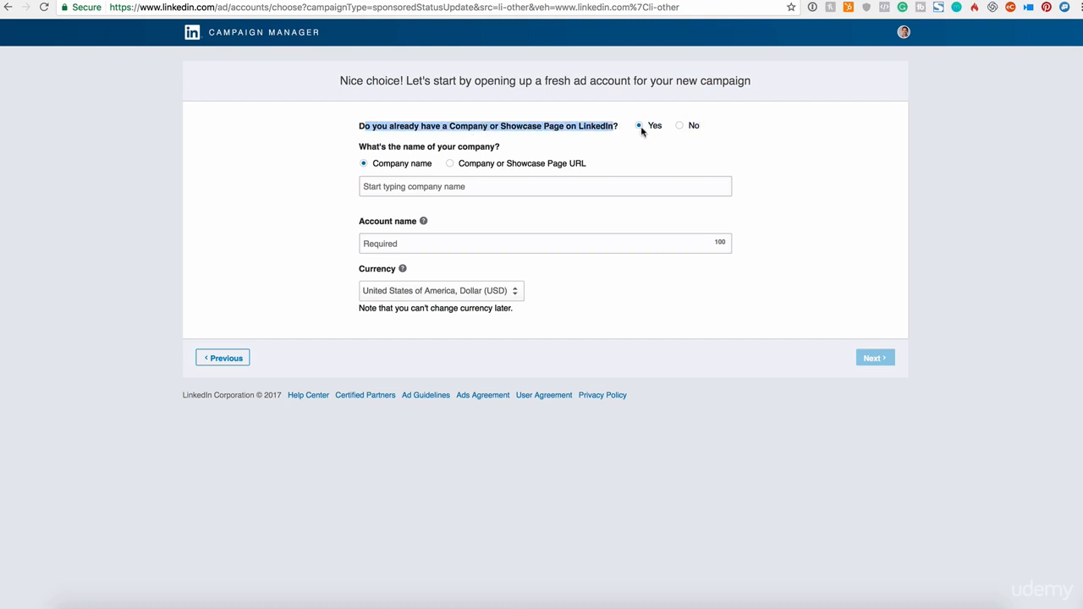
{"action": "left_click", "coordinate": [501, 185]}
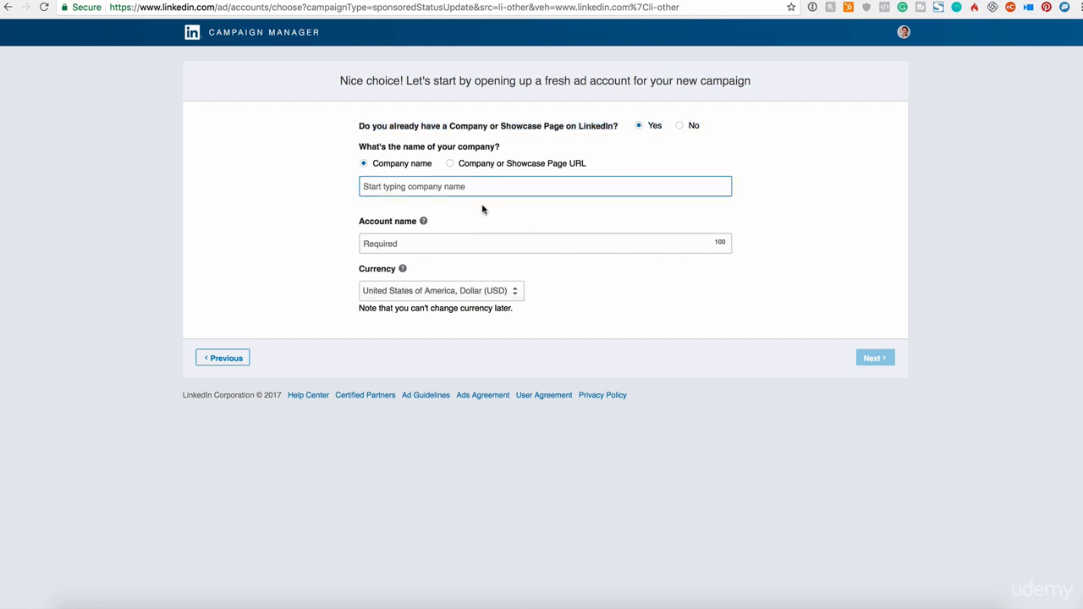
{"action": "left_click", "coordinate": [679, 125]}
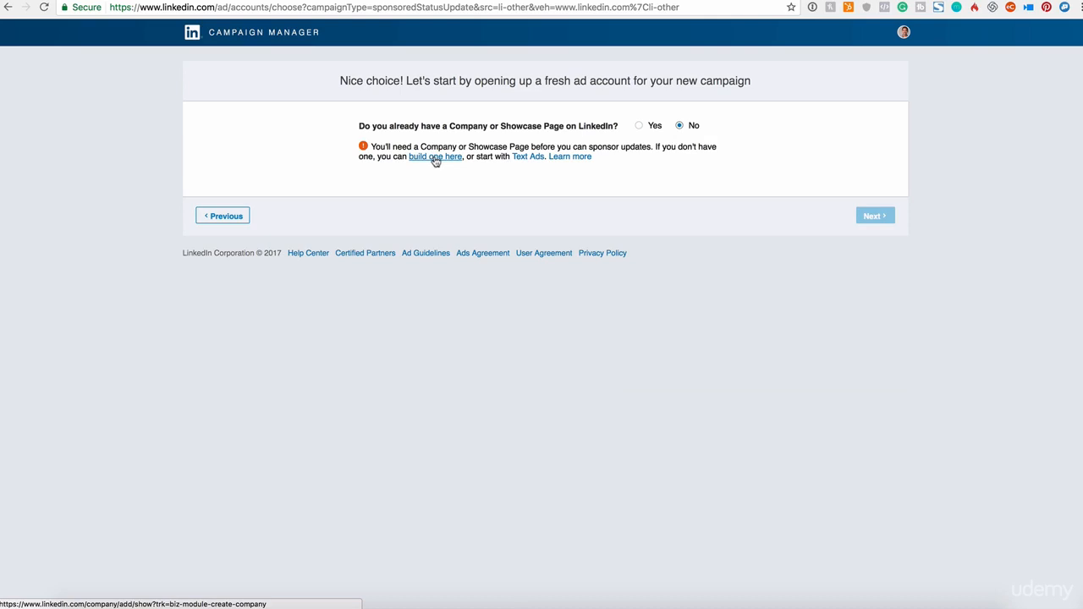
{"action": "left_click", "coordinate": [639, 126]}
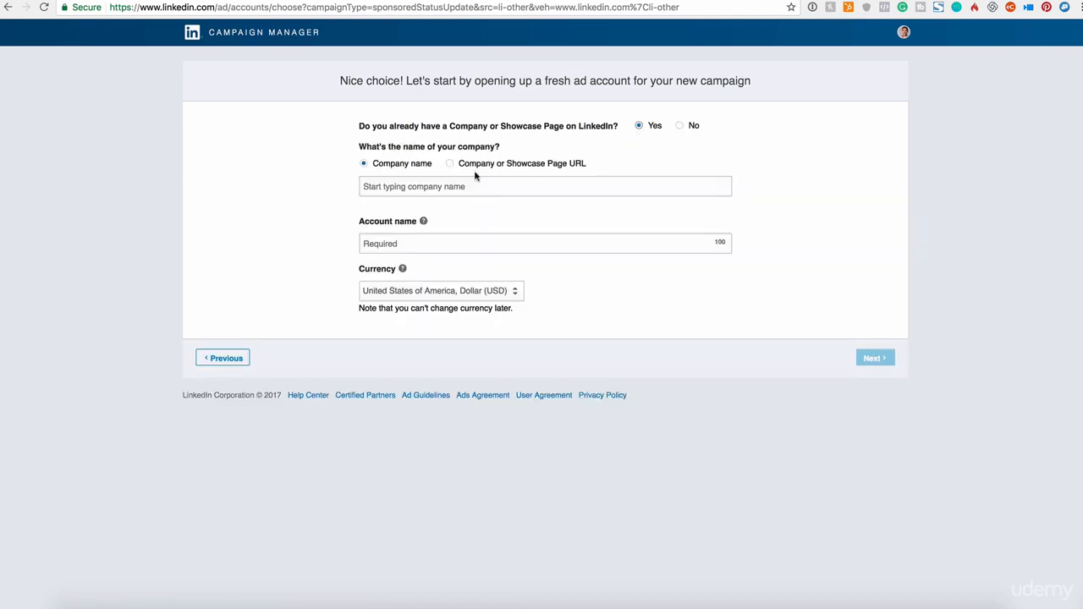
{"action": "left_click", "coordinate": [368, 185]}
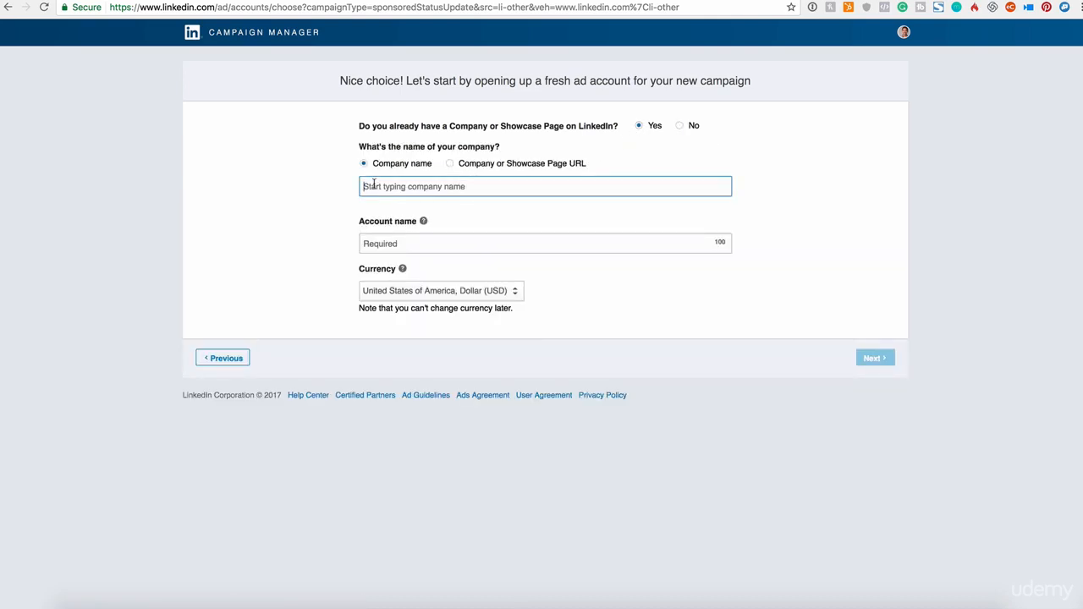
{"action": "type", "text": "up mind"}
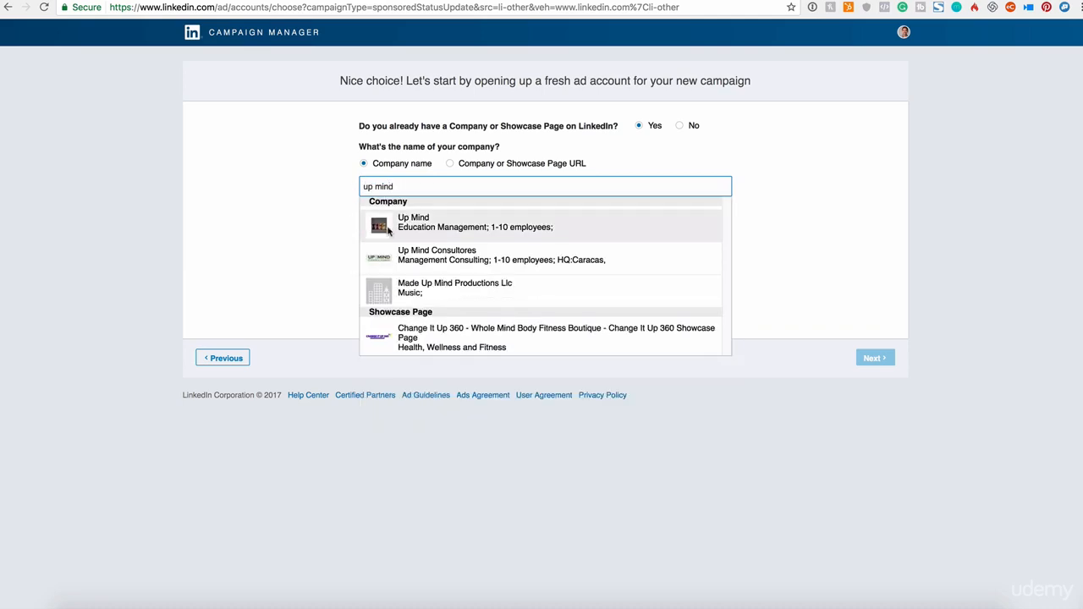
{"action": "left_click", "coordinate": [535, 233]}
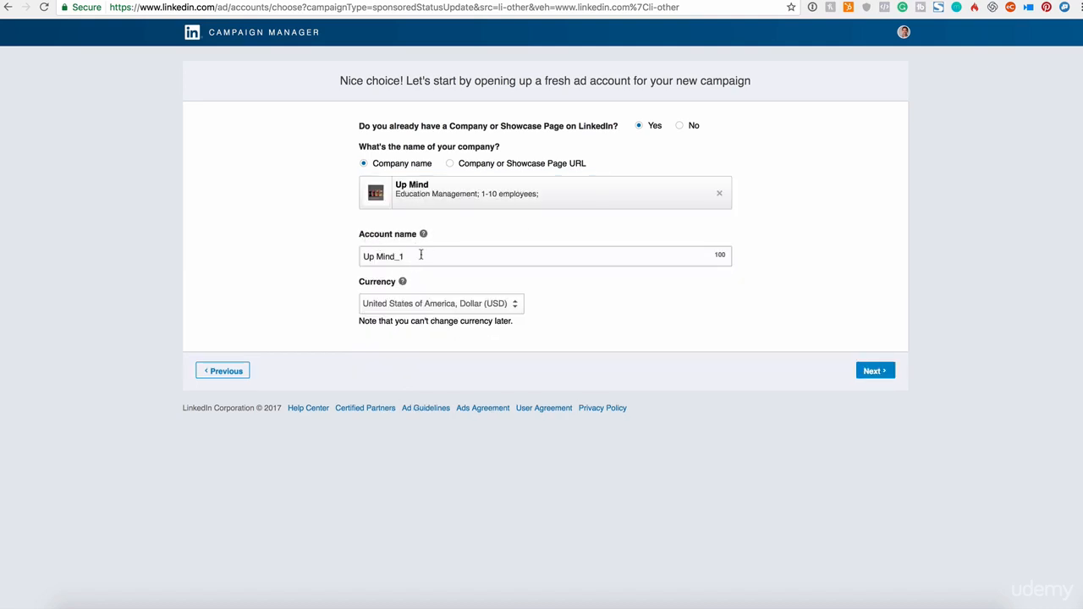
- Set the ad account name to "Content Ad LinkedIn"
{"action": "left_click_drag", "start_coordinate": [422, 255], "coordinate": [307, 251]}
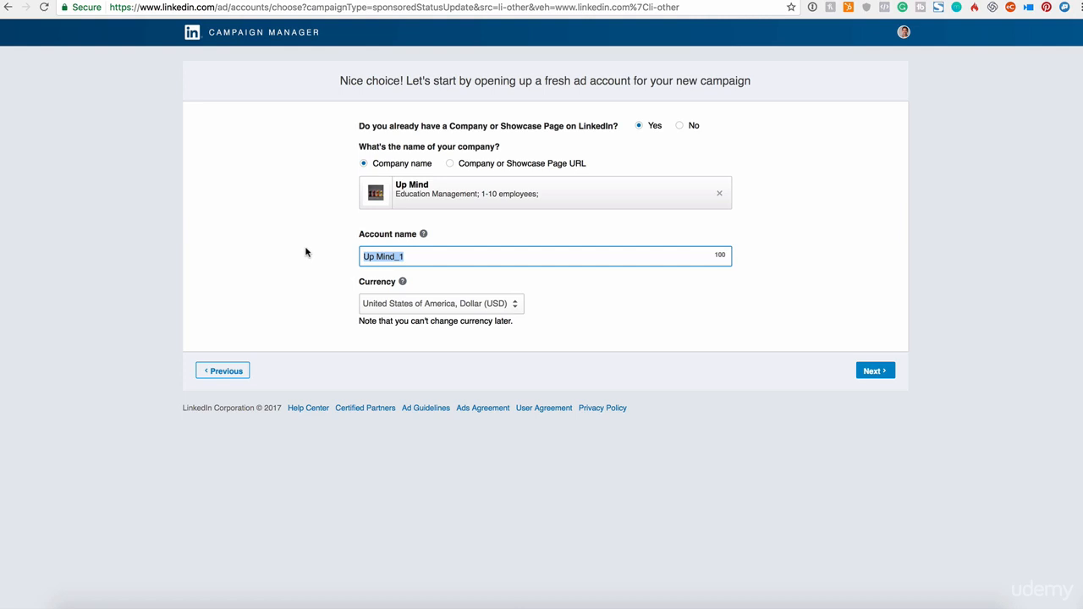
{"action": "type", "text": "S"}
{"action": "key", "text": "BackSpace"}
{"action": "type", "text": "S"}
{"action": "key", "text": "BackSpace"}
{"action": "type", "text": "Content Ad LinkedIn"}
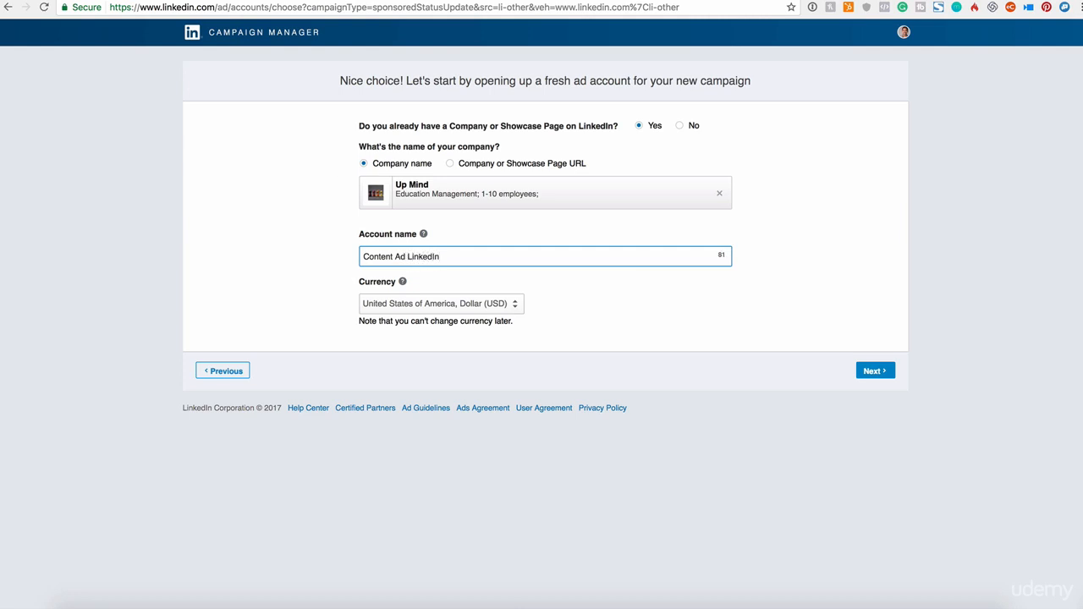
{"action": "left_click_drag", "start_coordinate": [452, 256], "coordinate": [327, 257]}
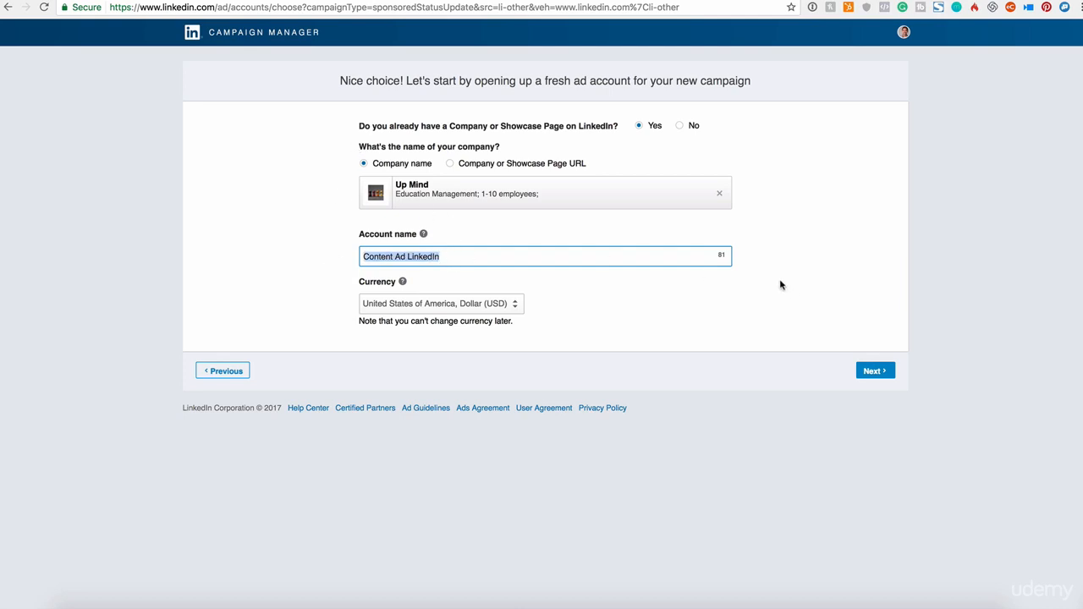
- Keep United States Dollar (USD) as the account currency and continue to the campaign setup
{"action": "left_click", "coordinate": [430, 303]}
{"action": "left_click", "coordinate": [670, 316]}
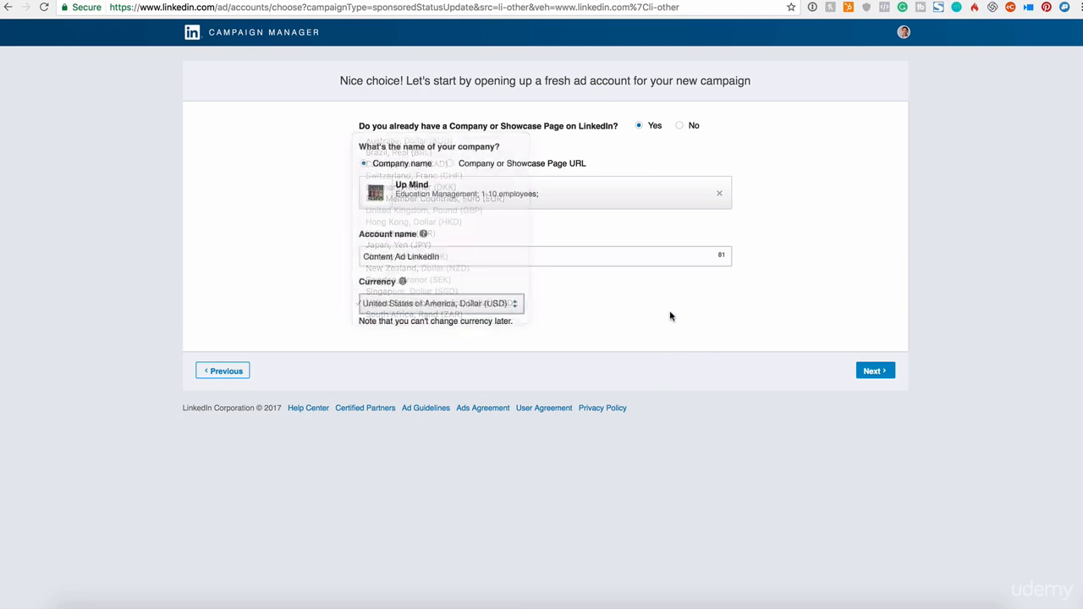
{"action": "left_click", "coordinate": [875, 372]}
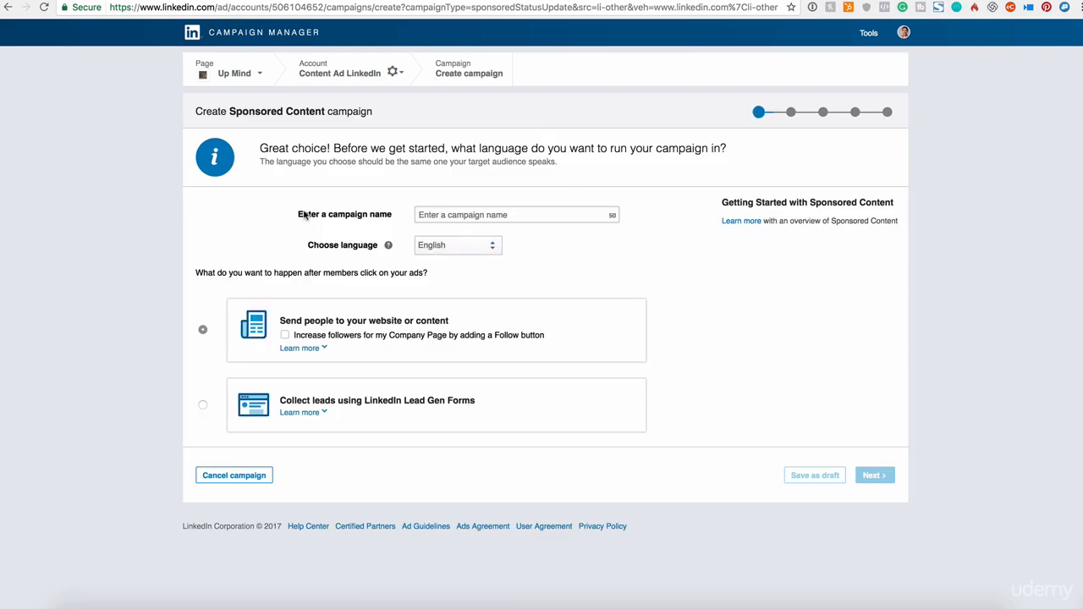
- Name the campaign "Sponsored Ads Posts" and keep English as its language
{"action": "left_click", "coordinate": [459, 215]}
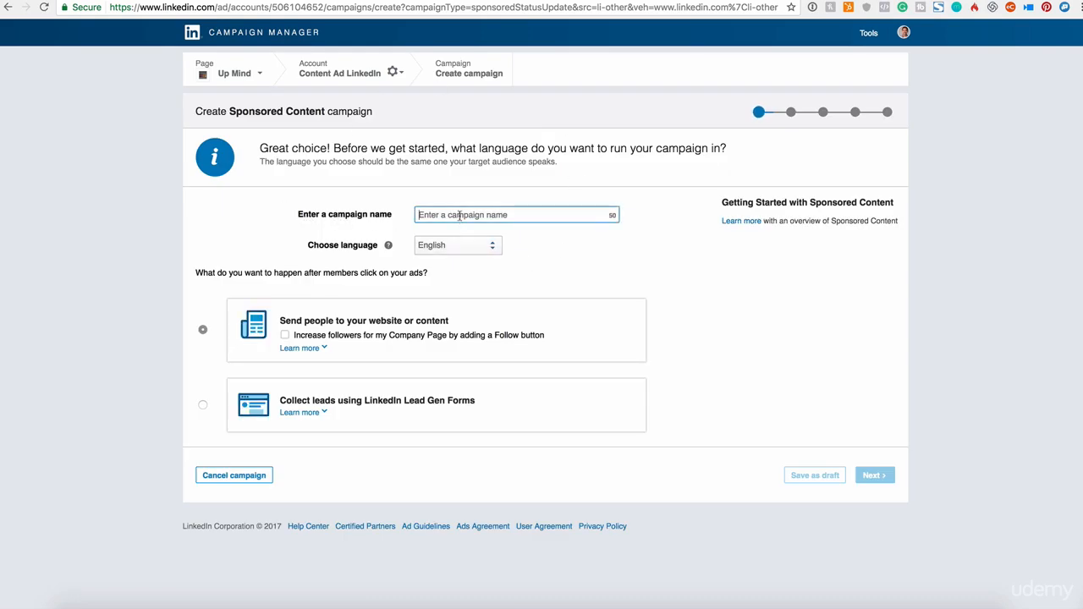
{"action": "type", "text": "Sponsored Ads Posts"}
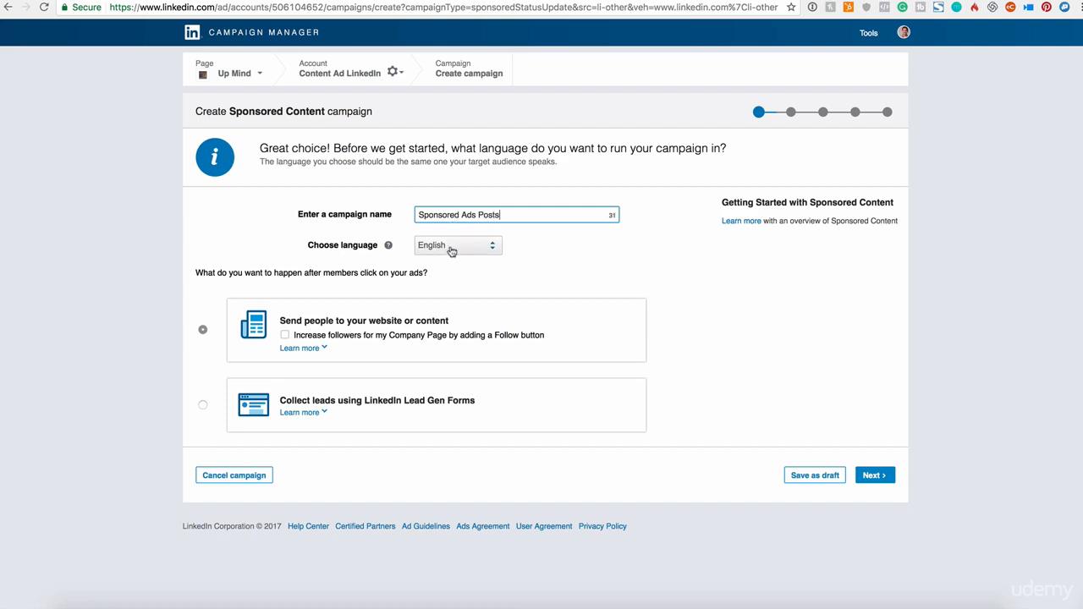
{"action": "left_click", "coordinate": [439, 245]}
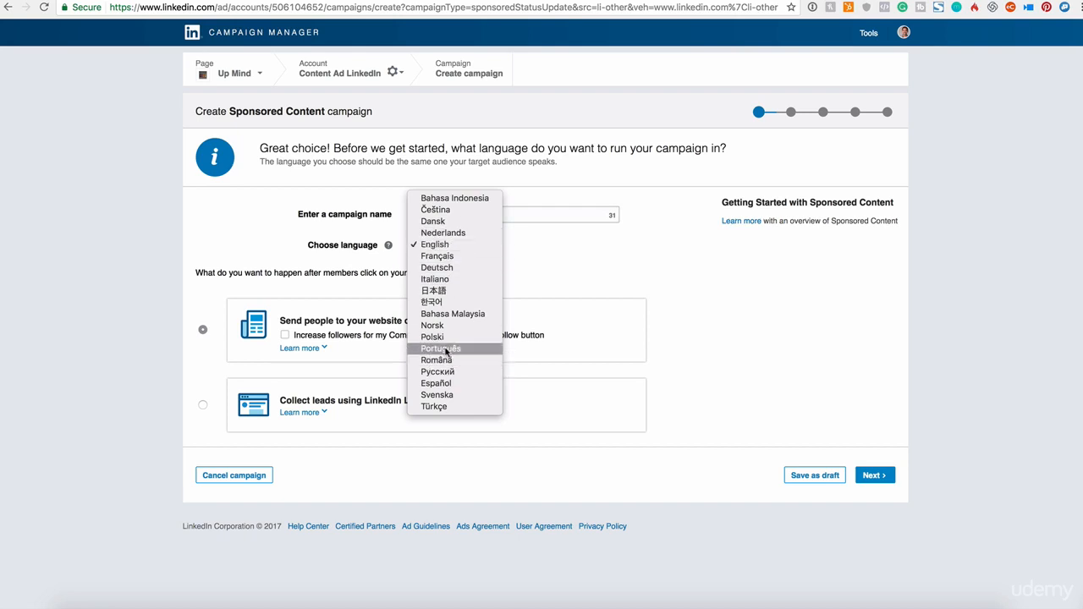
{"action": "left_click", "coordinate": [530, 269]}
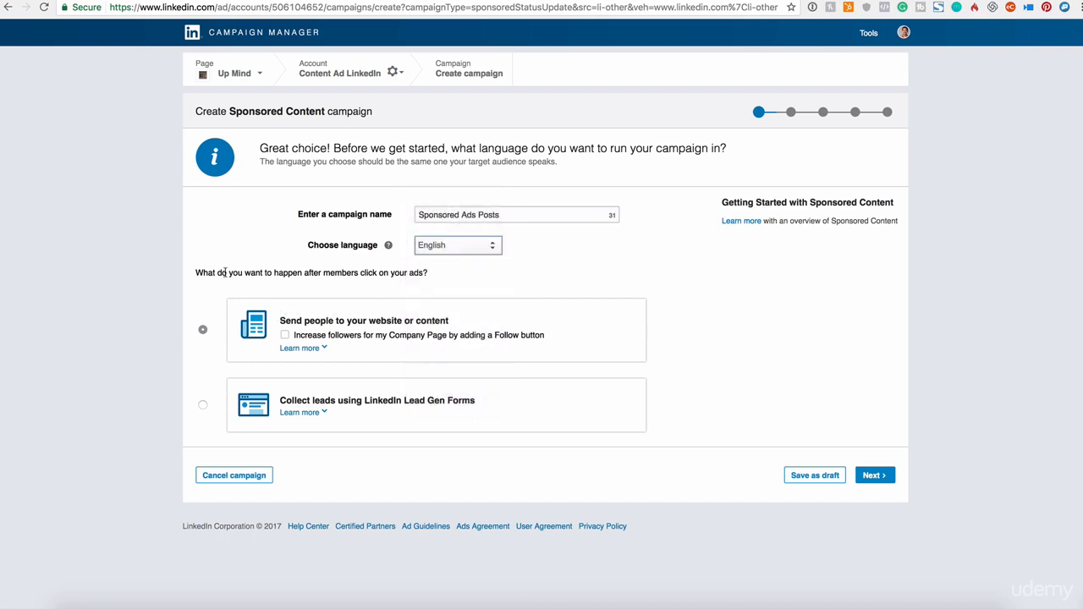
- Choose "Send people to your website or content" as the ad click goal after viewing its details, and continue to update selection
{"action": "triple_click", "coordinate": [252, 279]}
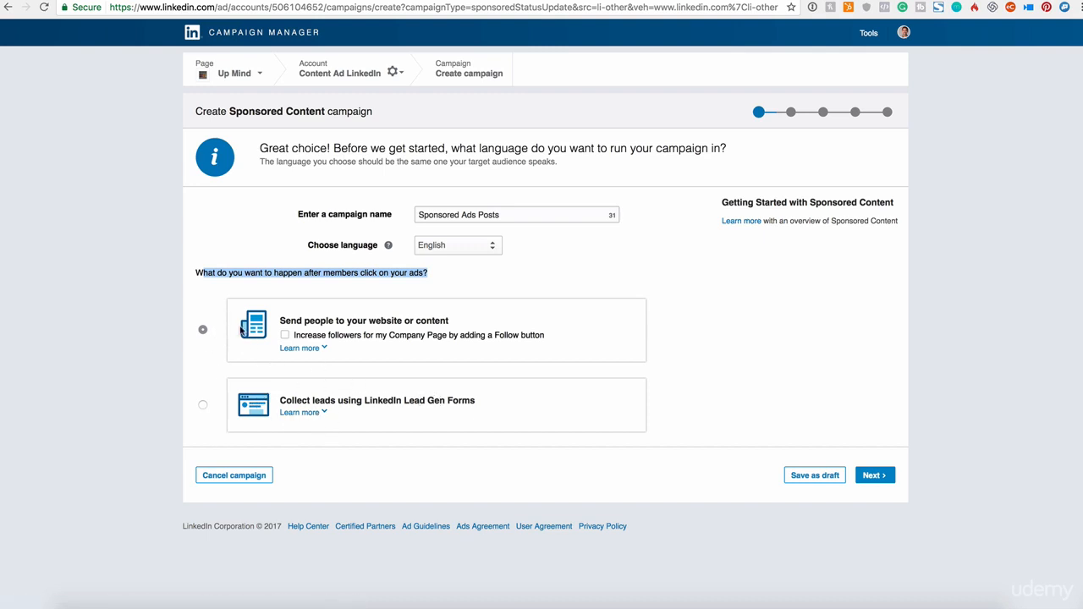
{"action": "left_click", "coordinate": [324, 350]}
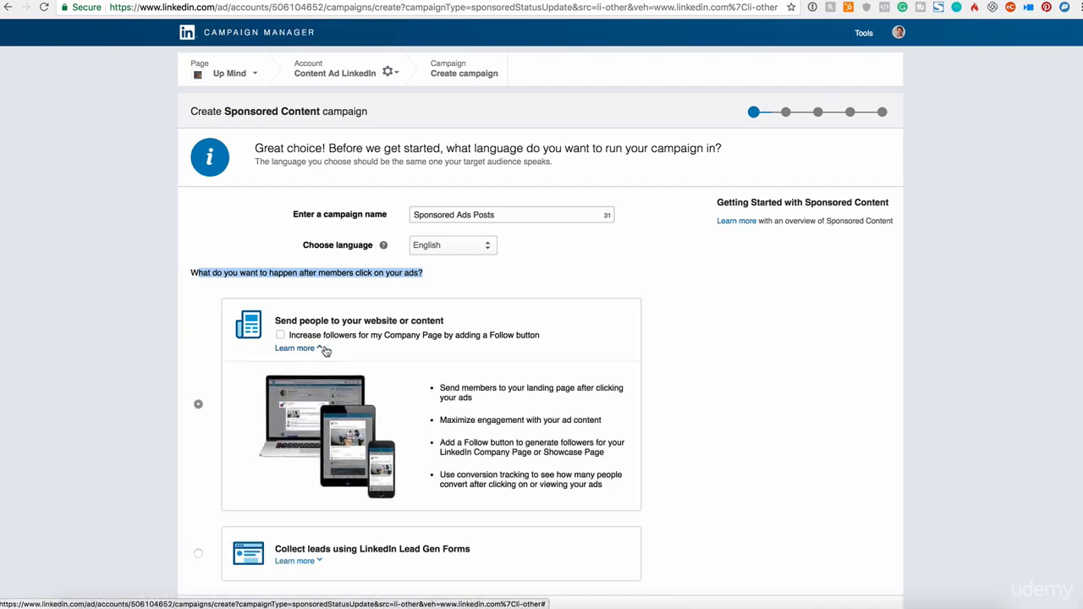
{"action": "scroll", "coordinate": [330, 352], "scroll_direction": "down", "scroll_amount": 2}
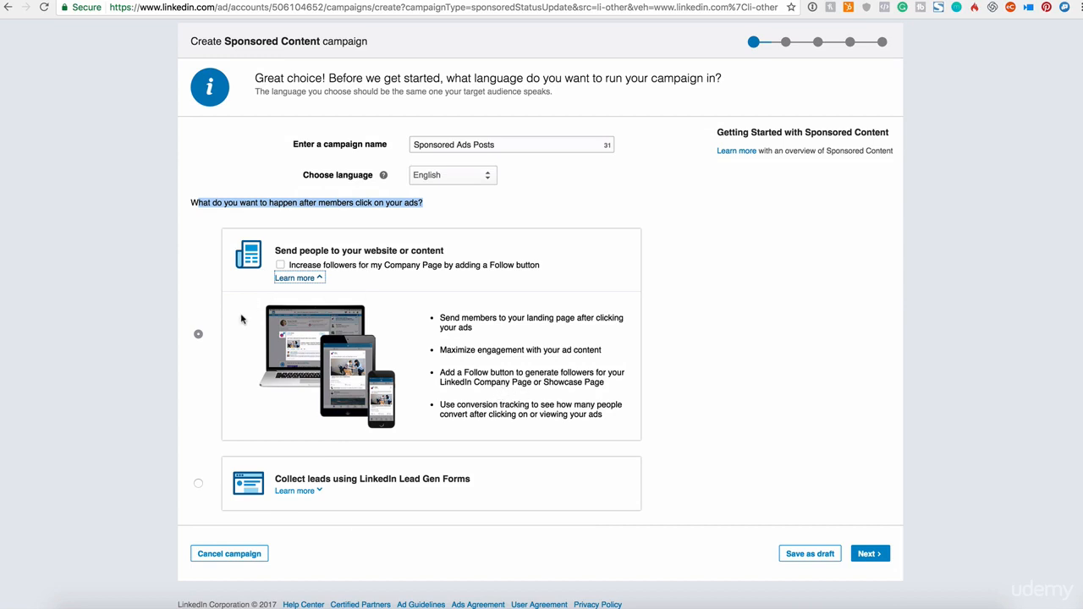
{"action": "left_click", "coordinate": [199, 335]}
{"action": "left_click", "coordinate": [868, 553]}
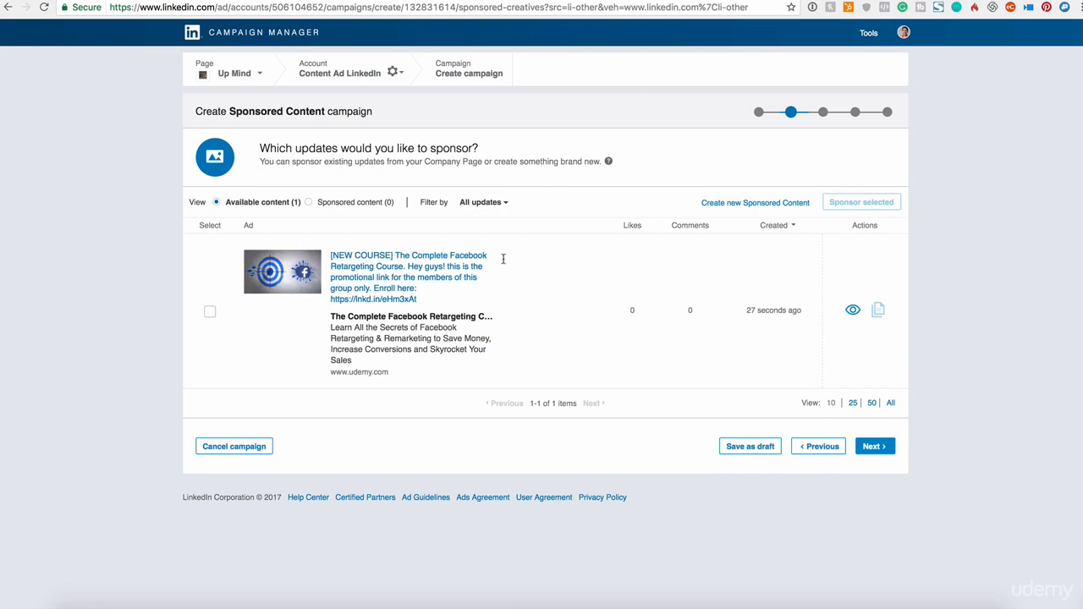
- Select the Complete Facebook Retargeting Course update for sponsoring and continue to audience targeting
{"action": "left_click", "coordinate": [212, 314]}
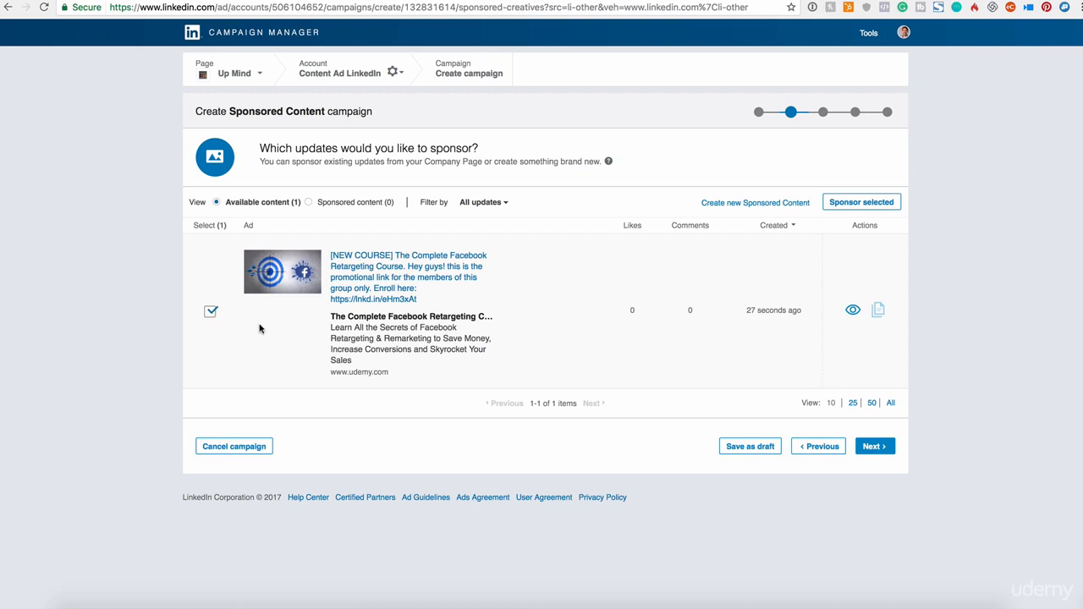
{"action": "left_click_drag", "start_coordinate": [746, 311], "coordinate": [797, 316]}
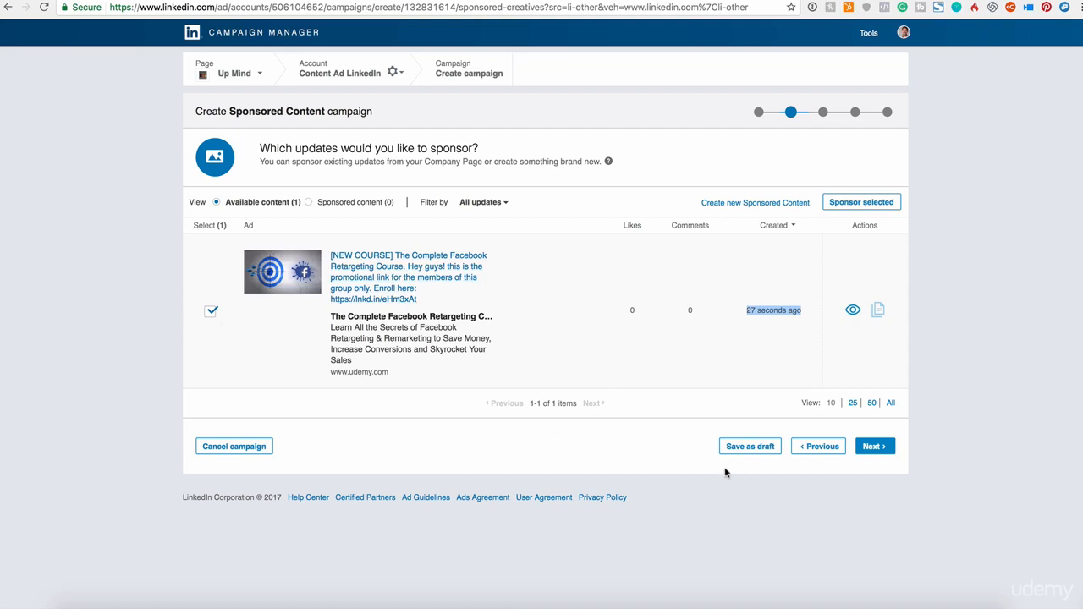
{"action": "left_click", "coordinate": [878, 449]}
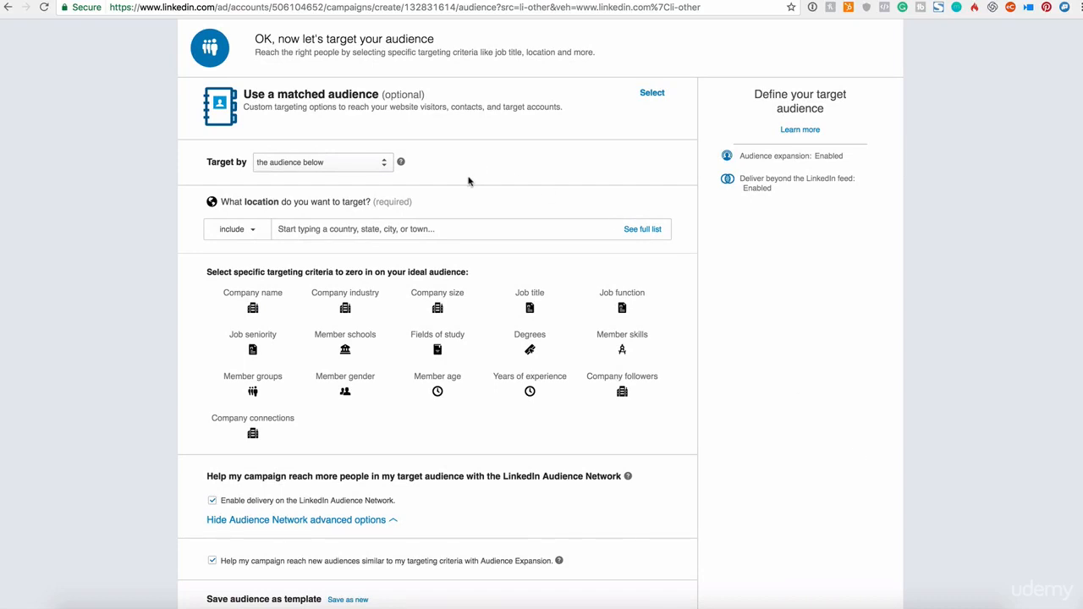
- Look over the audience targeting options and keep the target method as "the audience below"
{"action": "scroll", "coordinate": [693, 363], "scroll_direction": "down", "scroll_amount": 2}
{"action": "scroll", "coordinate": [694, 364], "scroll_direction": "up", "scroll_amount": 2}
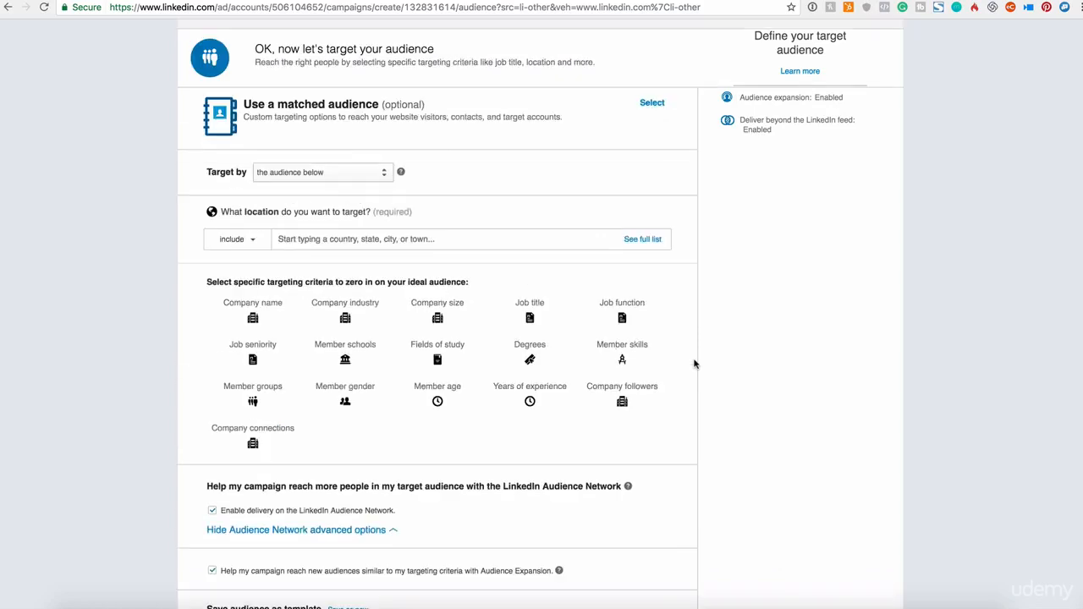
{"action": "scroll", "coordinate": [694, 363], "scroll_direction": "up", "scroll_amount": 2}
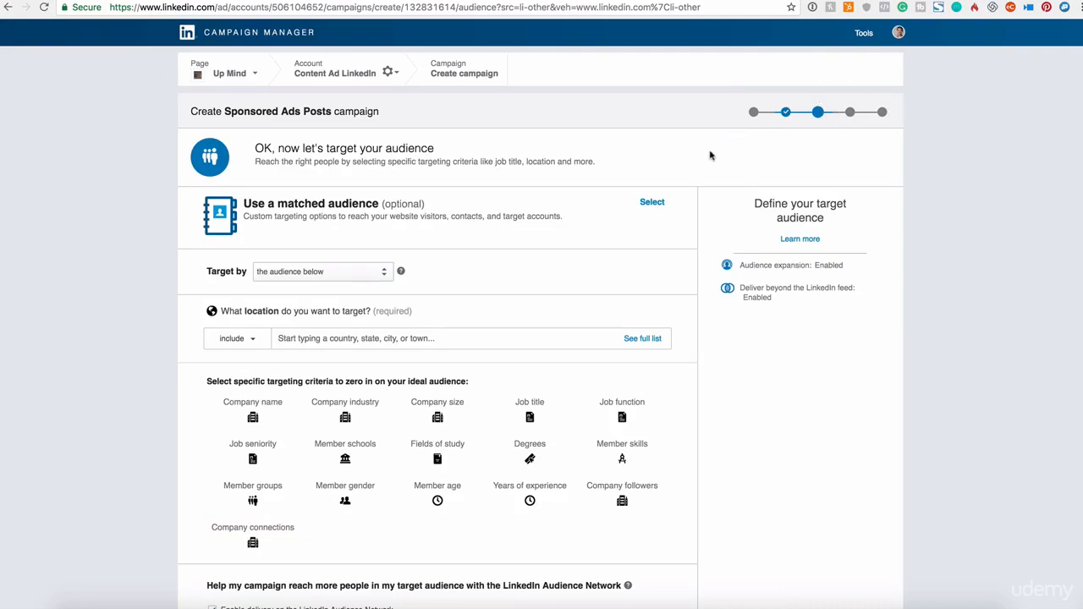
{"action": "left_click", "coordinate": [259, 275]}
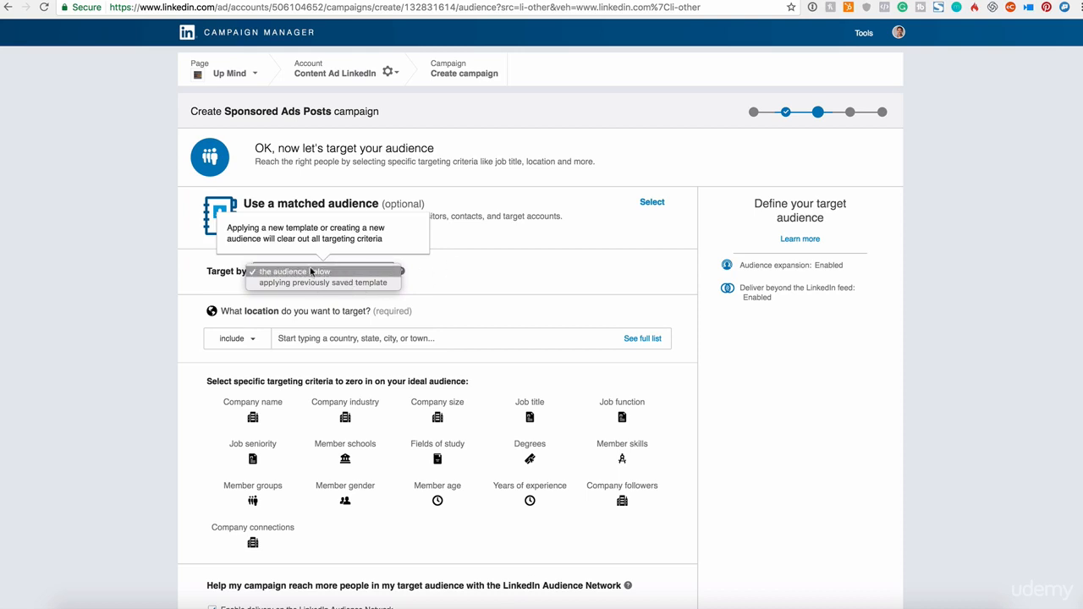
{"action": "left_click", "coordinate": [365, 271]}
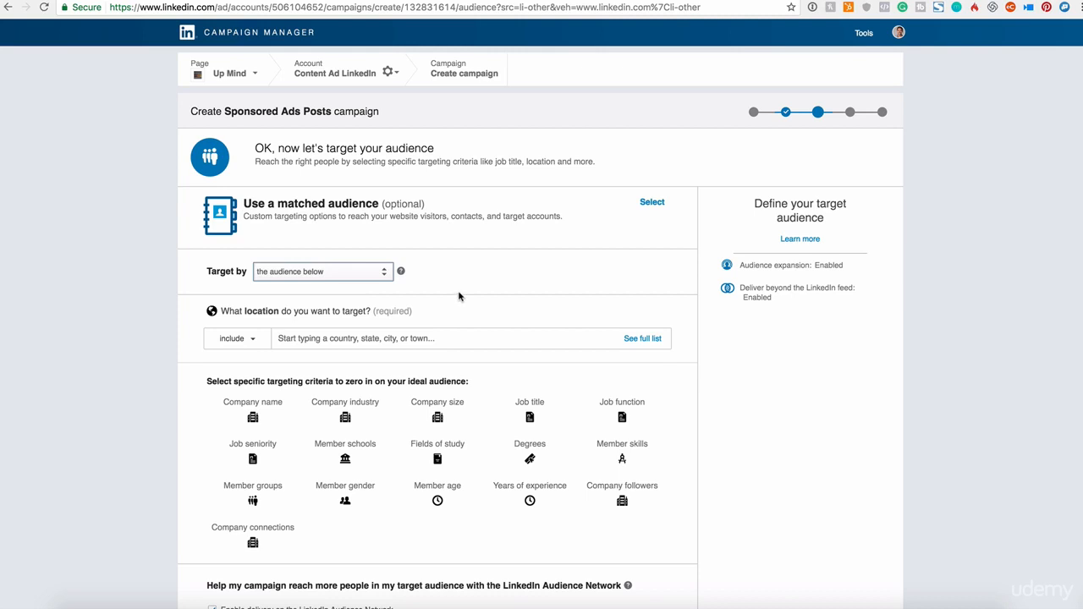
- Add United States to the included target locations
{"action": "scroll", "coordinate": [345, 352], "scroll_direction": "down", "scroll_amount": 2}
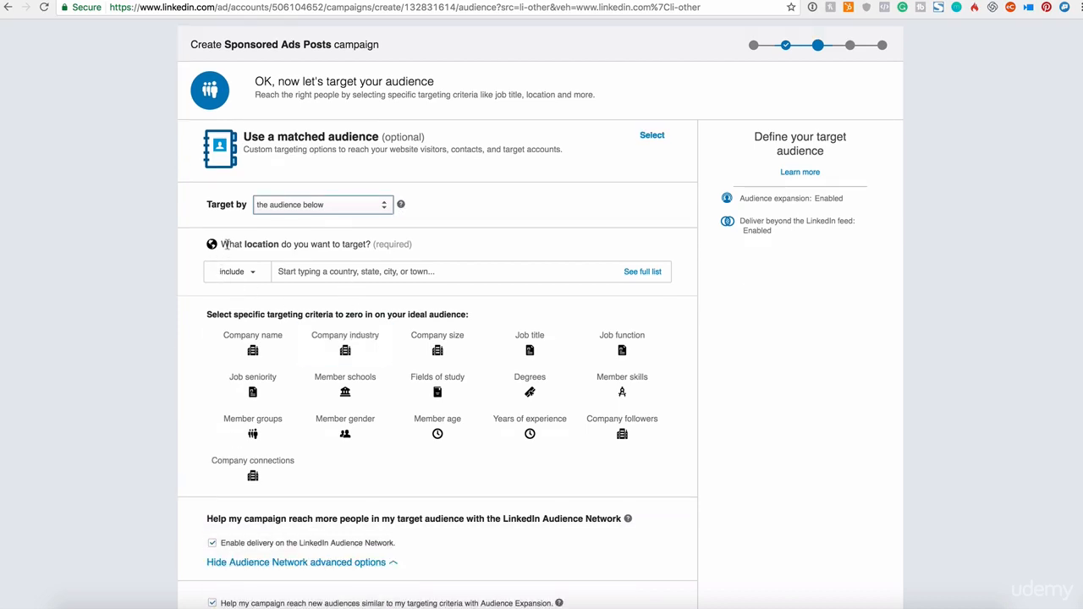
{"action": "left_click", "coordinate": [307, 269]}
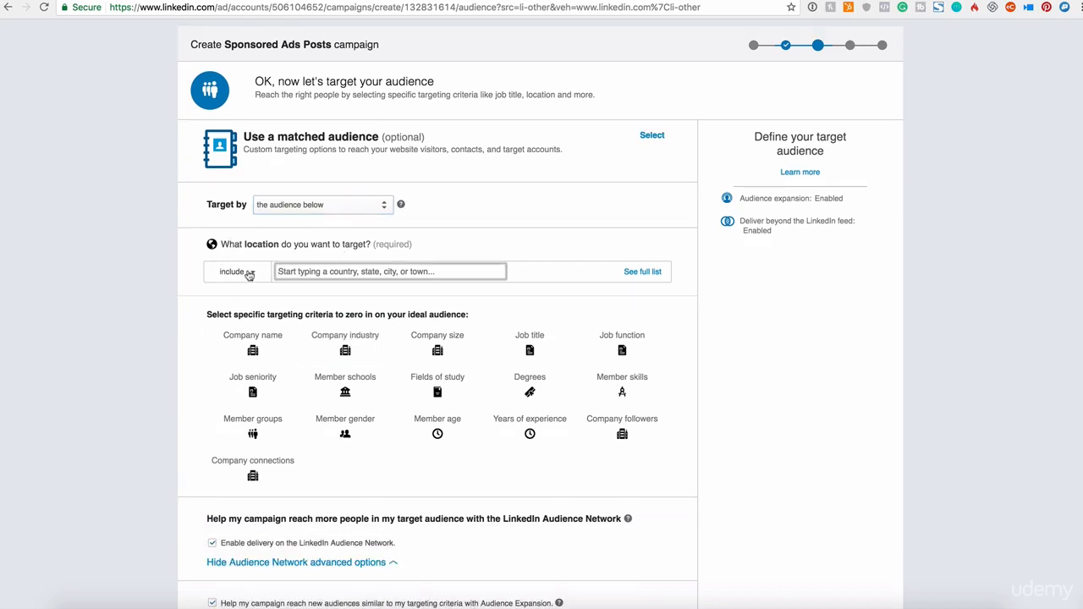
{"action": "left_click", "coordinate": [252, 272]}
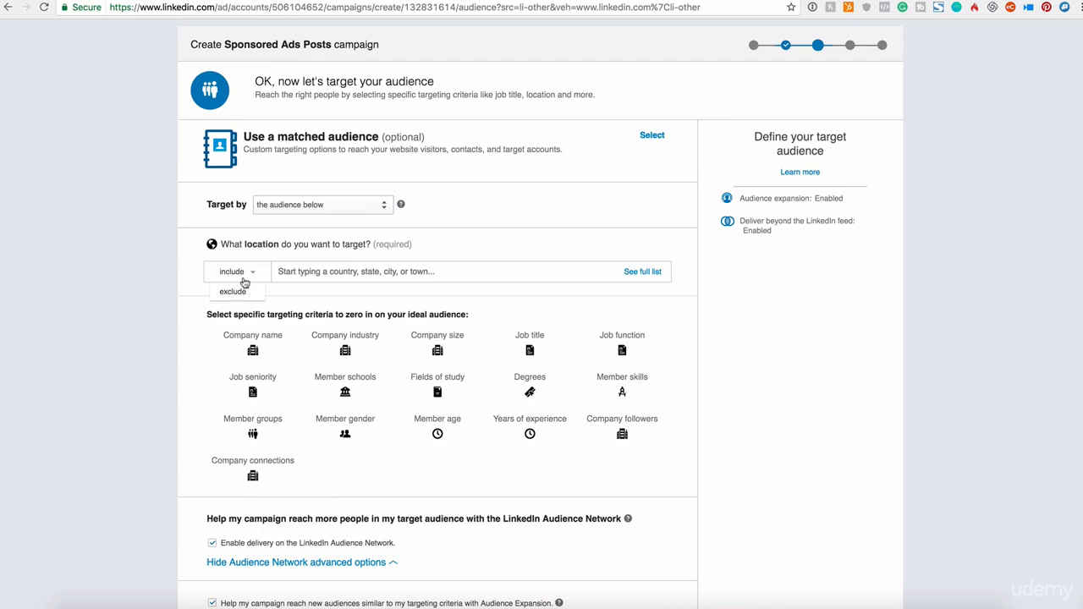
{"action": "left_click", "coordinate": [303, 270]}
{"action": "type", "text": "uganda"}
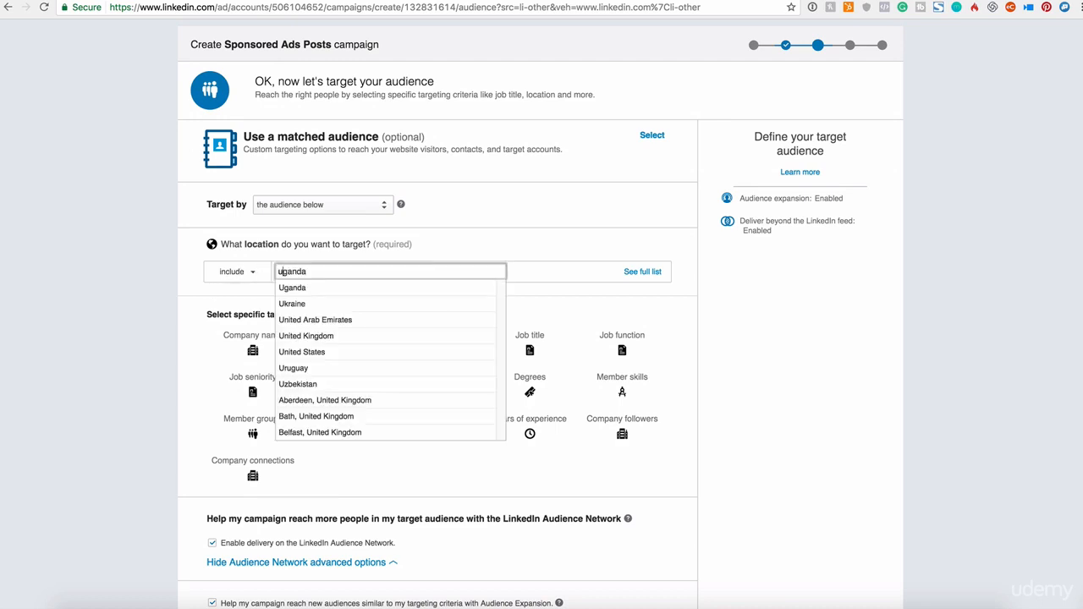
{"action": "type", "text": "nited Arab Emirates"}
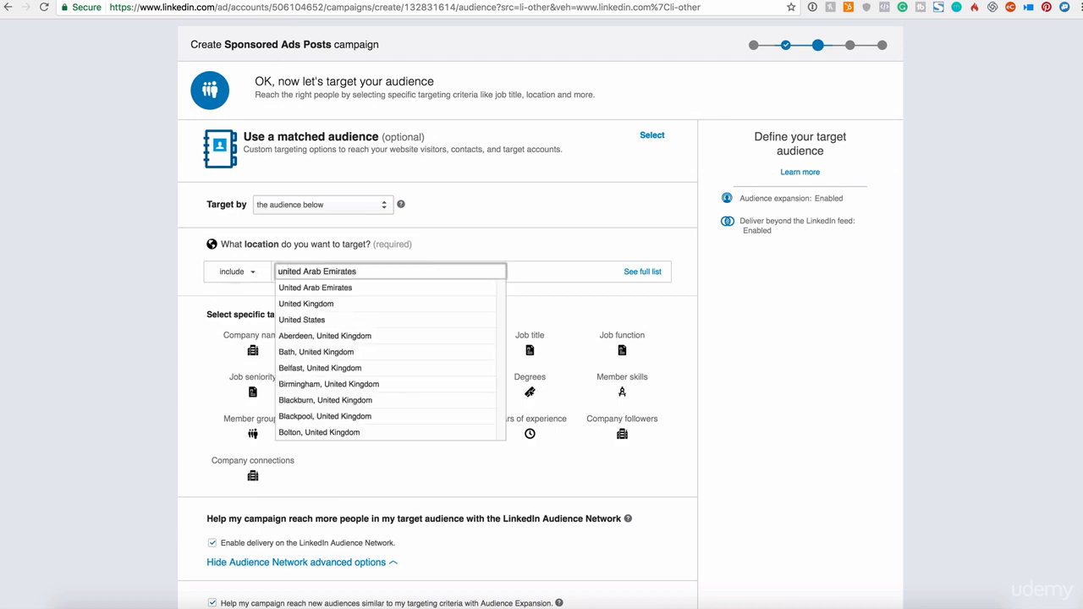
{"action": "key", "text": "Down"}
{"action": "key", "text": "Down"}
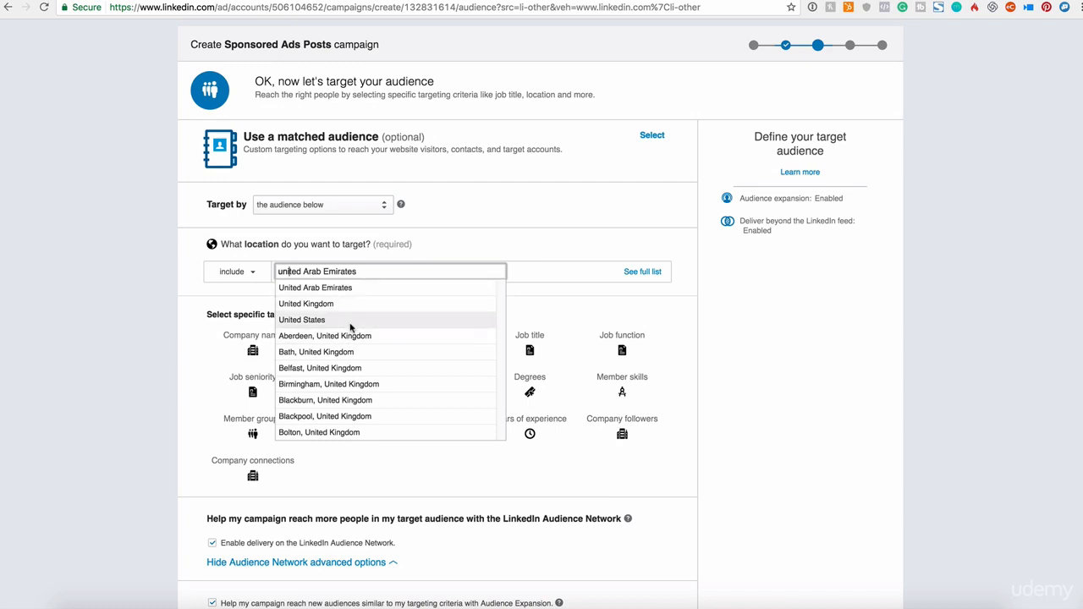
{"action": "key", "text": "Return"}
- Add Canada and India to the included target locations
{"action": "type", "text": "canada"}
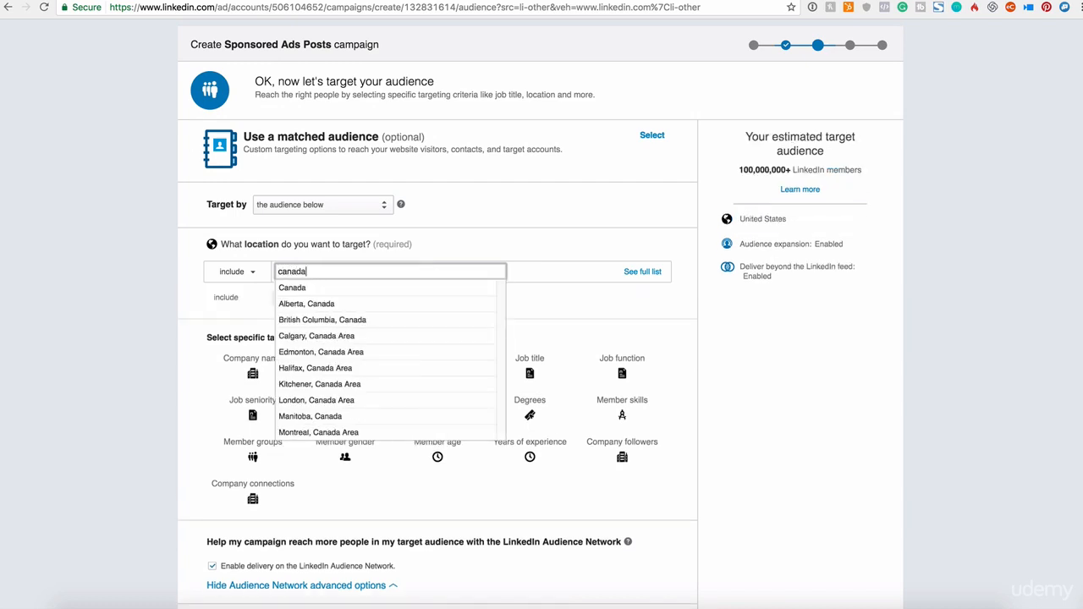
{"action": "left_click", "coordinate": [347, 289]}
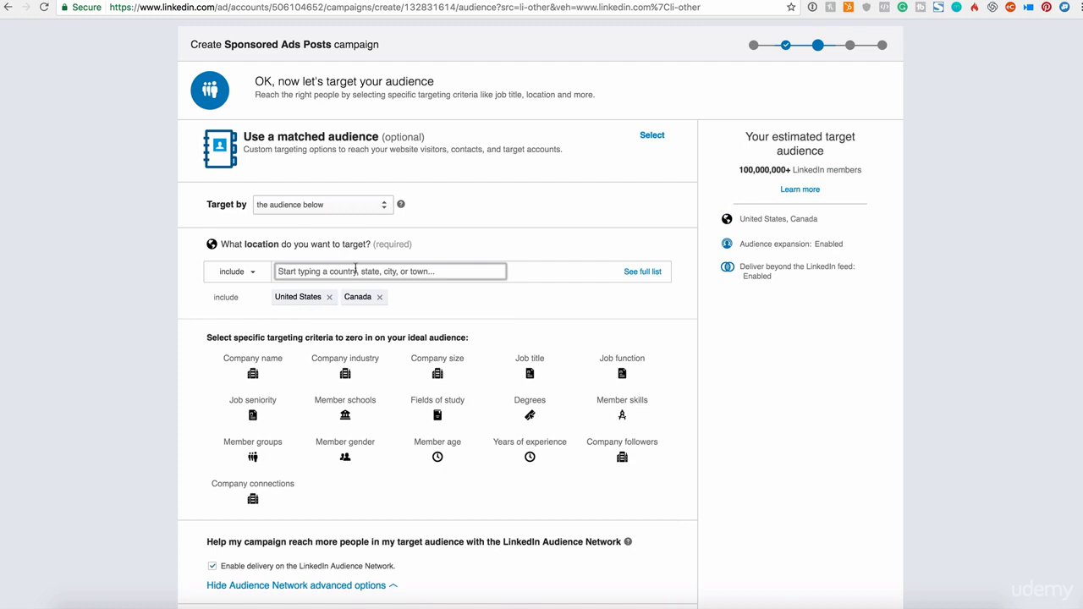
{"action": "type", "text": "iund"}
{"action": "key", "text": "BackSpace"}
{"action": "key", "text": "BackSpace"}
{"action": "key", "text": "BackSpace"}
{"action": "type", "text": "ndia"}
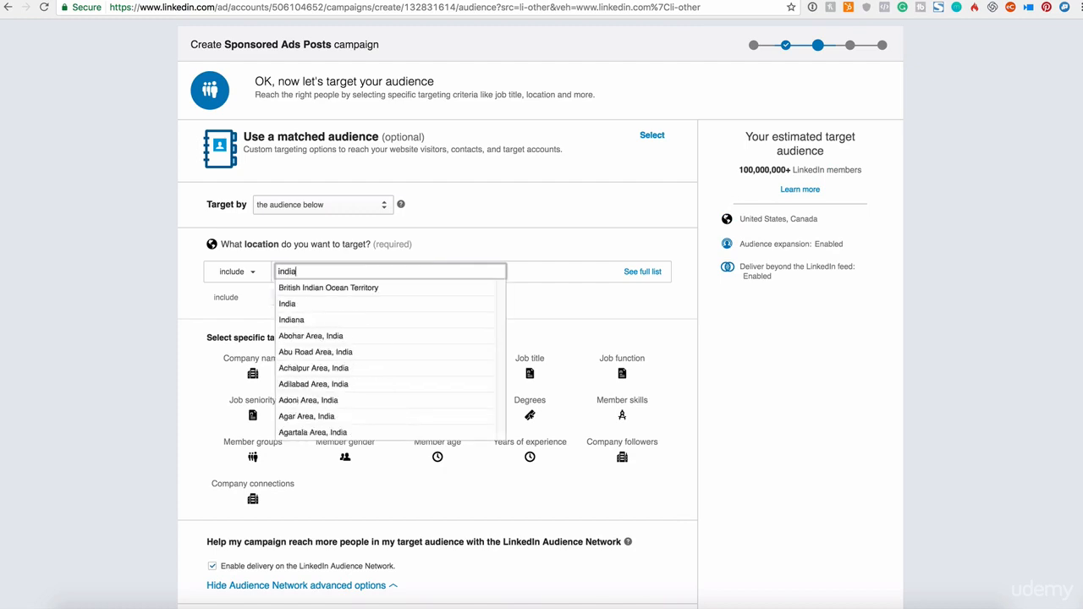
{"action": "left_click", "coordinate": [347, 303]}
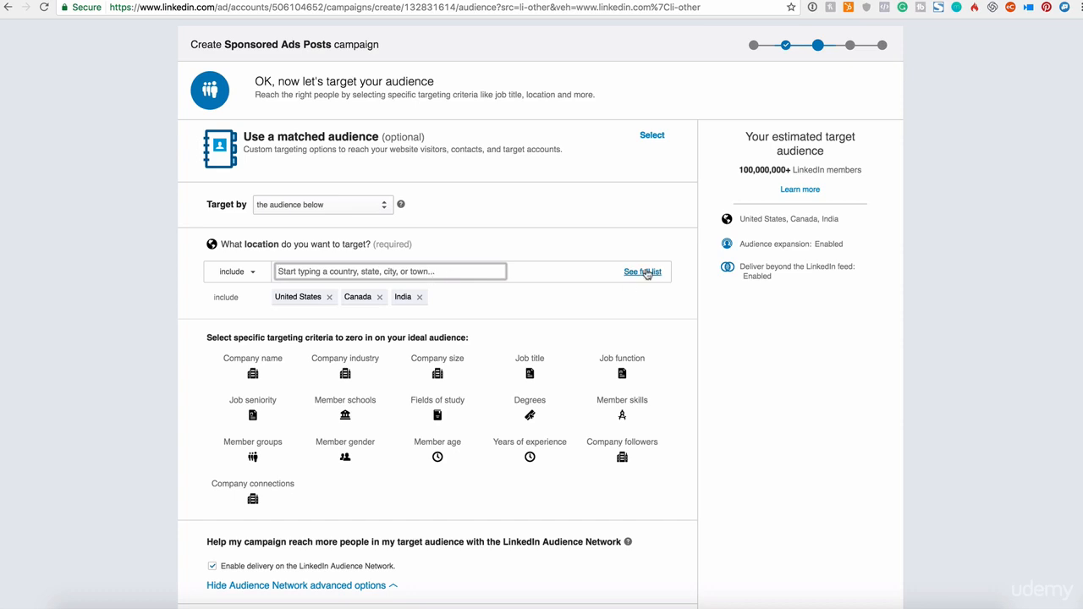
- Browse the full location list to North America and replace United States with California
{"action": "left_click", "coordinate": [642, 273]}
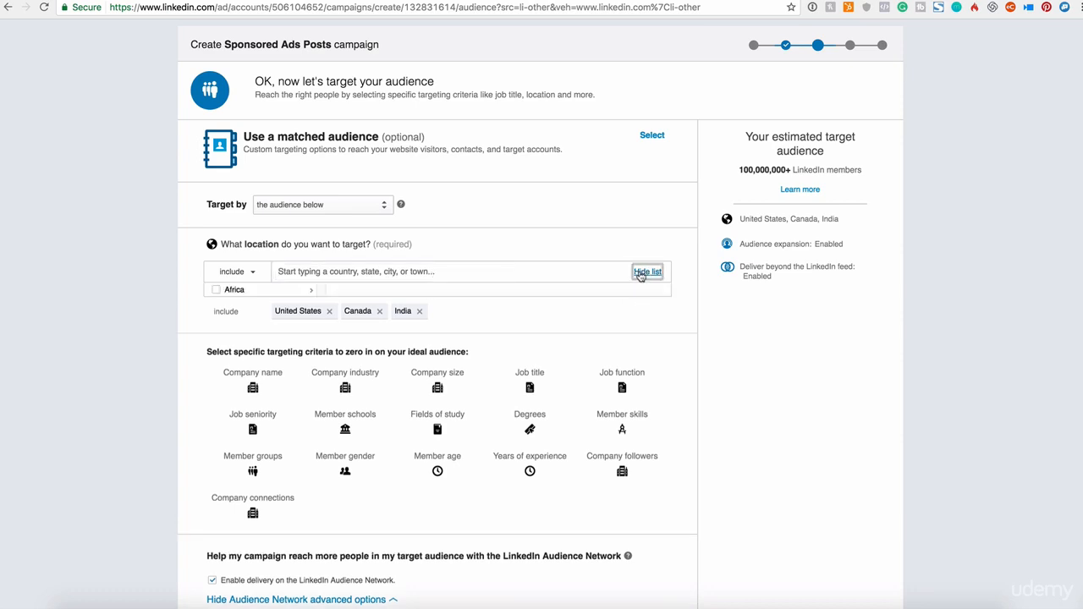
{"action": "scroll", "coordinate": [263, 318], "scroll_direction": "down", "scroll_amount": 3}
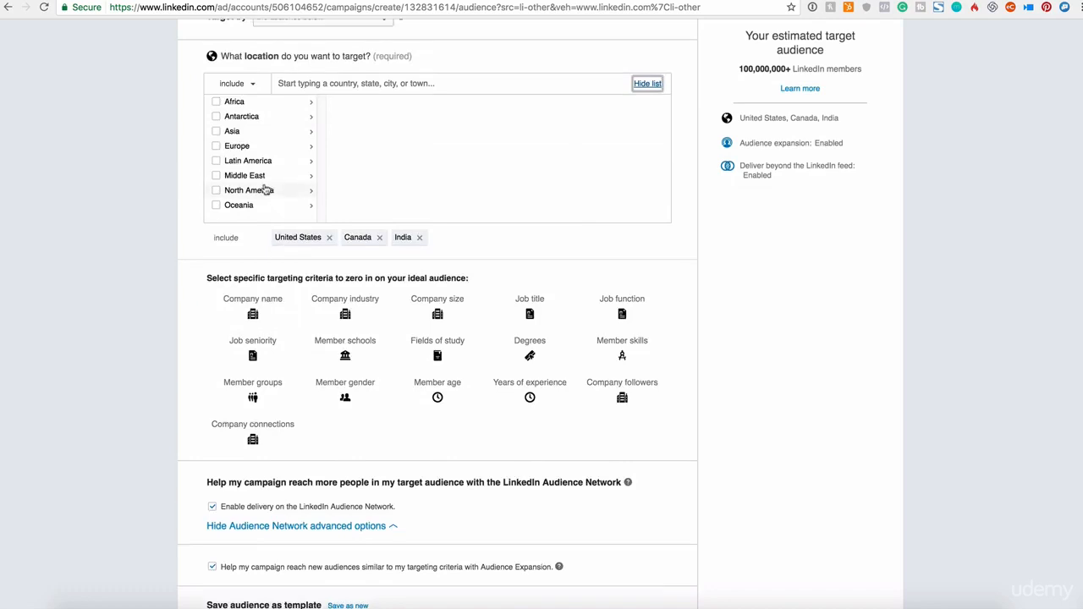
{"action": "scroll", "coordinate": [266, 186], "scroll_direction": "up", "scroll_amount": 2}
{"action": "left_click", "coordinate": [258, 271]}
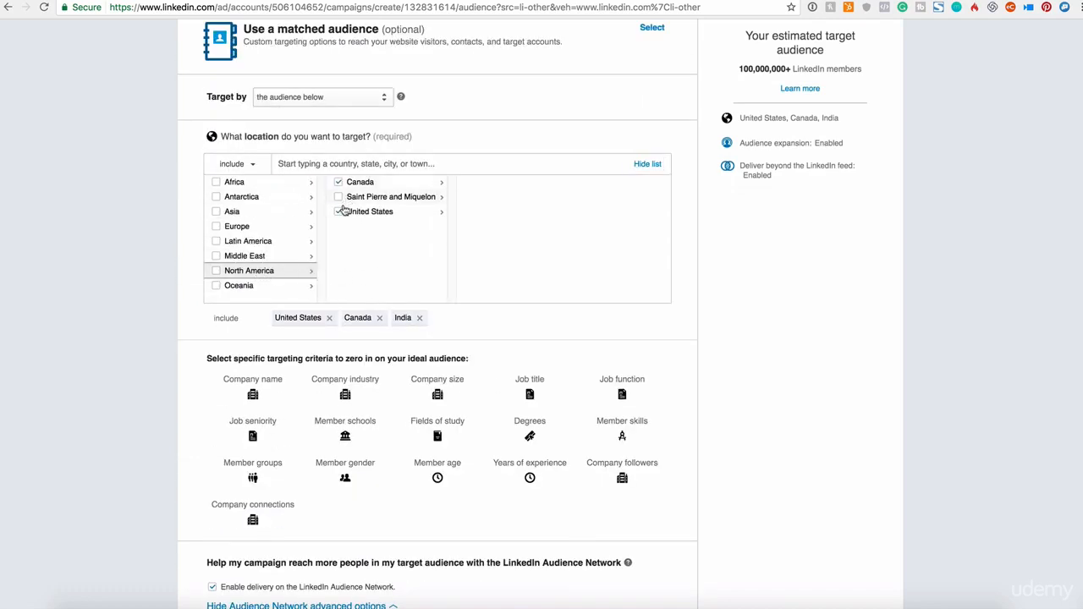
{"action": "left_click", "coordinate": [354, 211]}
{"action": "left_click", "coordinate": [505, 243]}
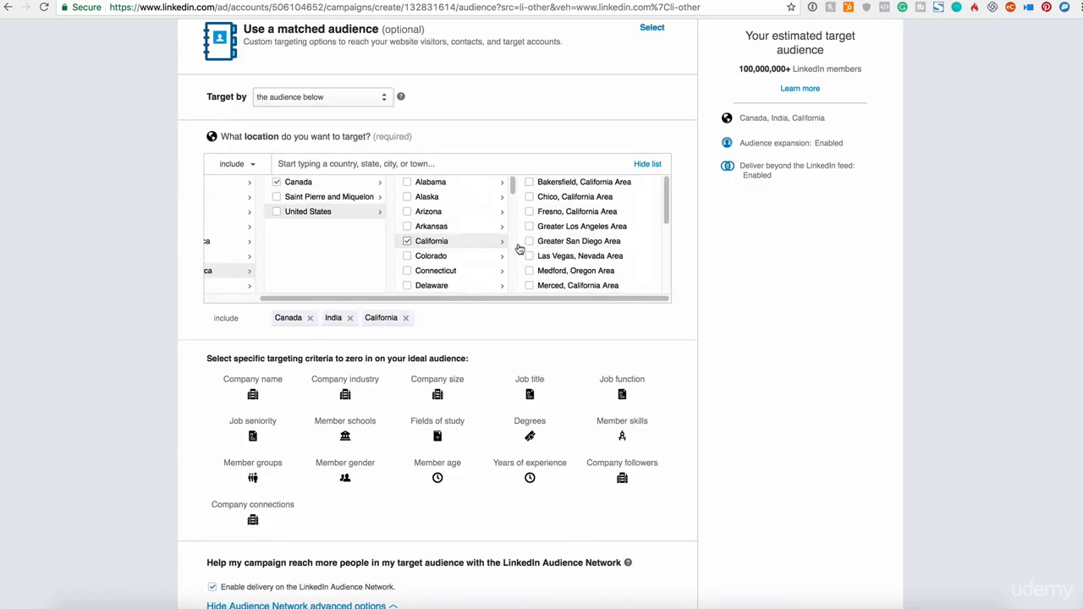
- Narrow California to the Las Vegas, Nevada Area and remove that area from the included locations
{"action": "left_click", "coordinate": [583, 259]}
{"action": "scroll", "coordinate": [583, 265], "scroll_direction": "down", "scroll_amount": 5}
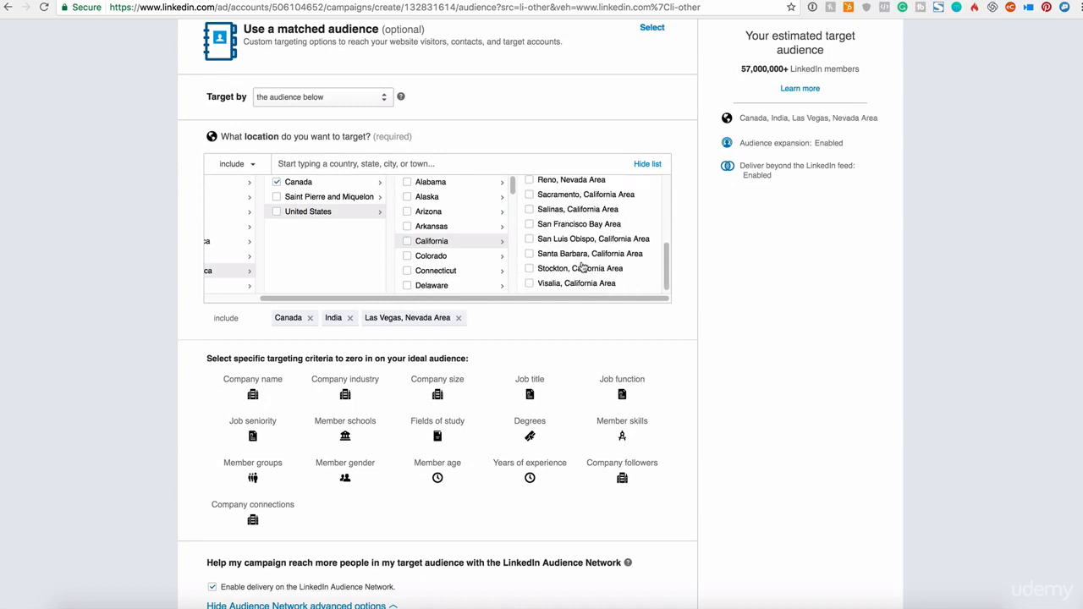
{"action": "scroll", "coordinate": [583, 265], "scroll_direction": "up", "scroll_amount": 2}
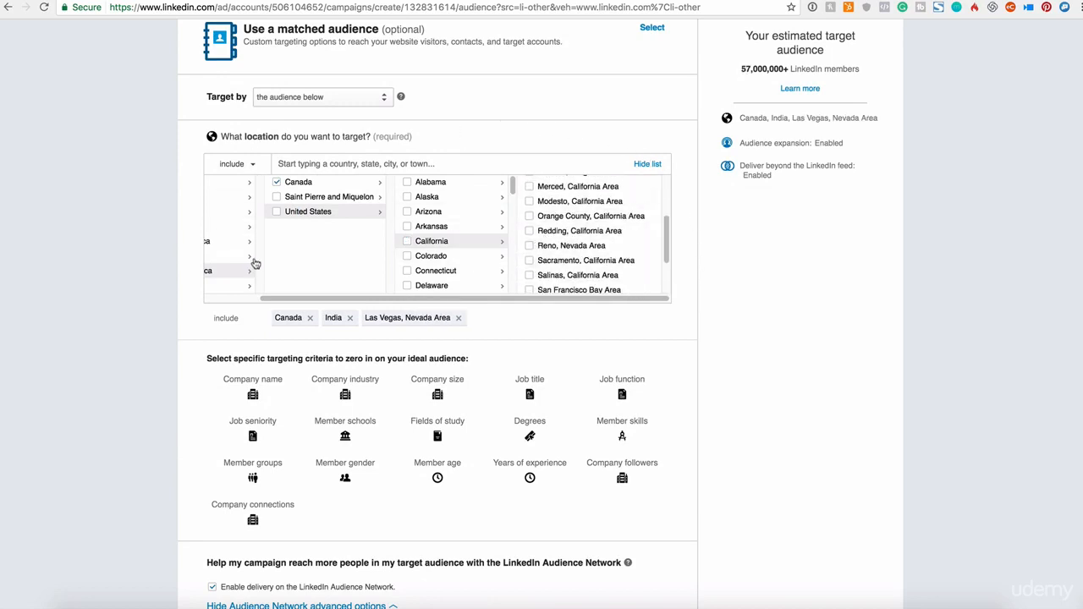
{"action": "left_click", "coordinate": [241, 164]}
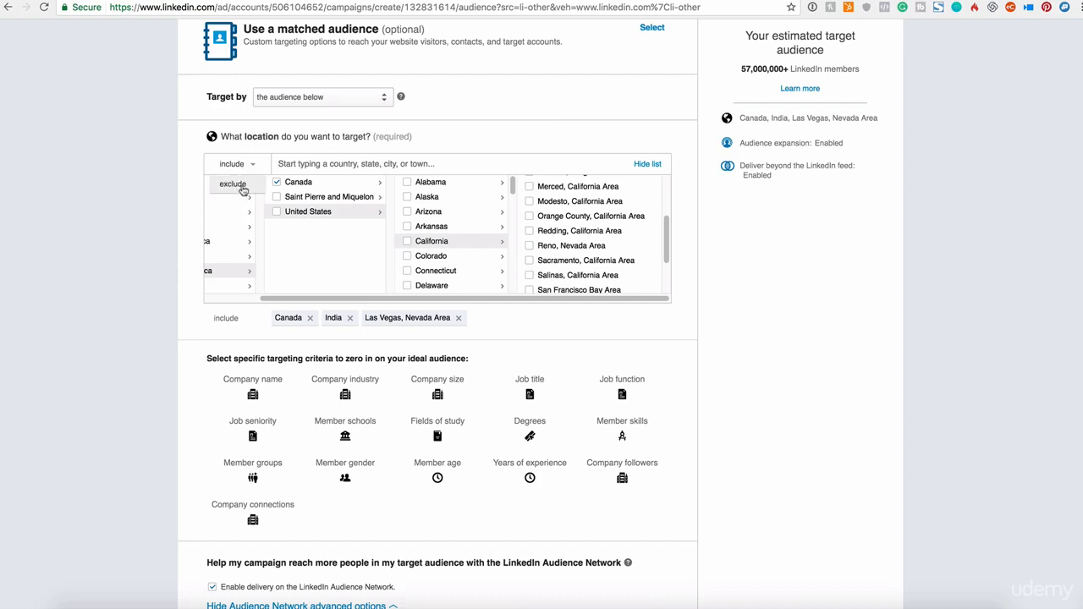
{"action": "left_click", "coordinate": [458, 317]}
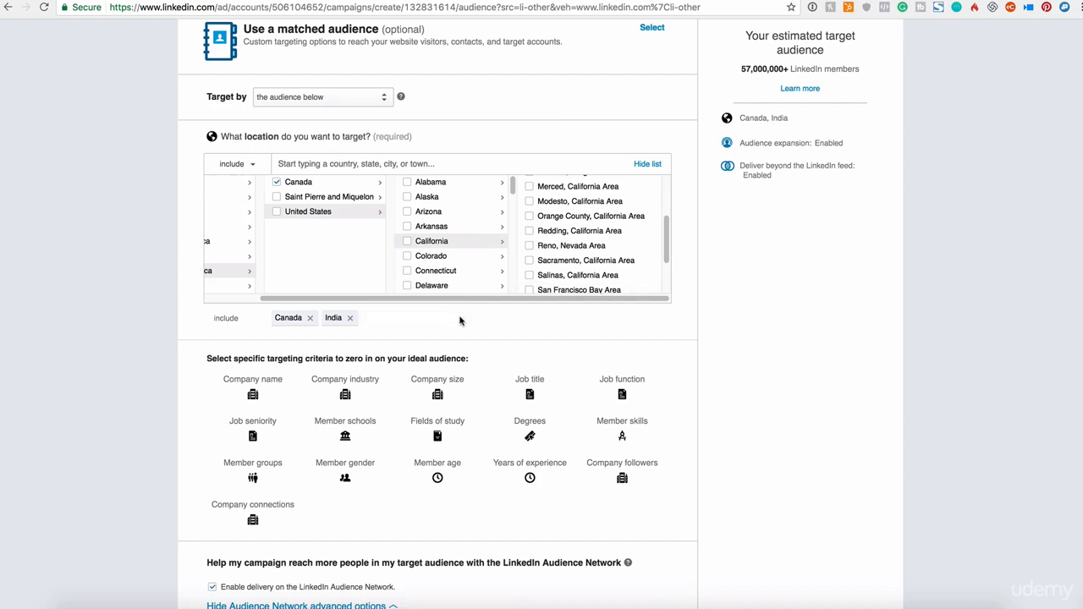
- Add the company name targeting criterion and enter "udemy" in its include search, targeting current roles
{"action": "scroll", "coordinate": [455, 330], "scroll_direction": "down", "scroll_amount": 3}
{"action": "left_click_drag", "start_coordinate": [217, 252], "coordinate": [352, 252]}
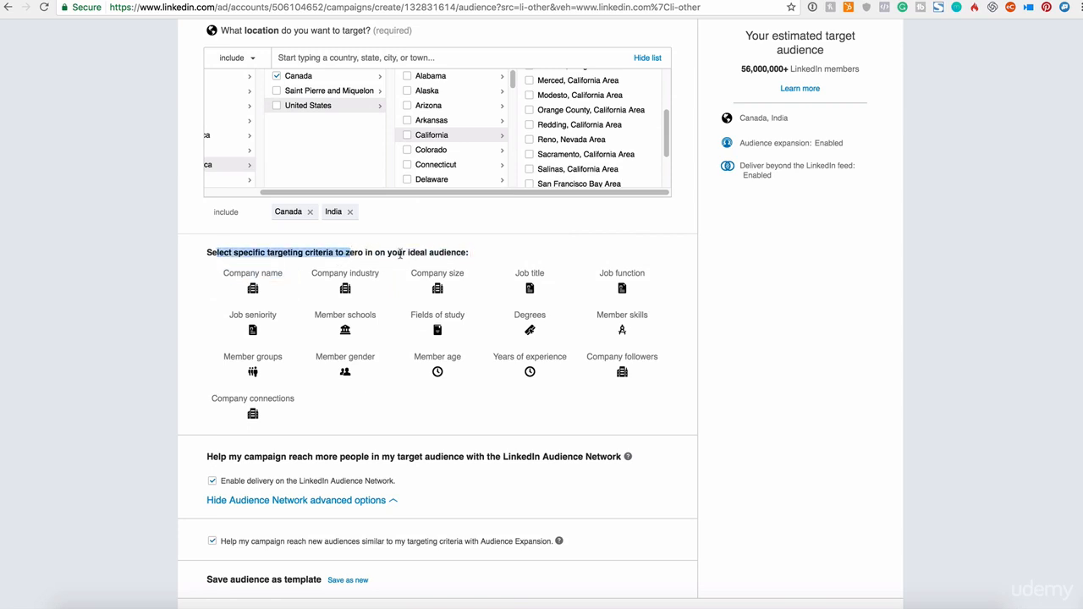
{"action": "left_click_drag", "start_coordinate": [408, 253], "coordinate": [477, 248]}
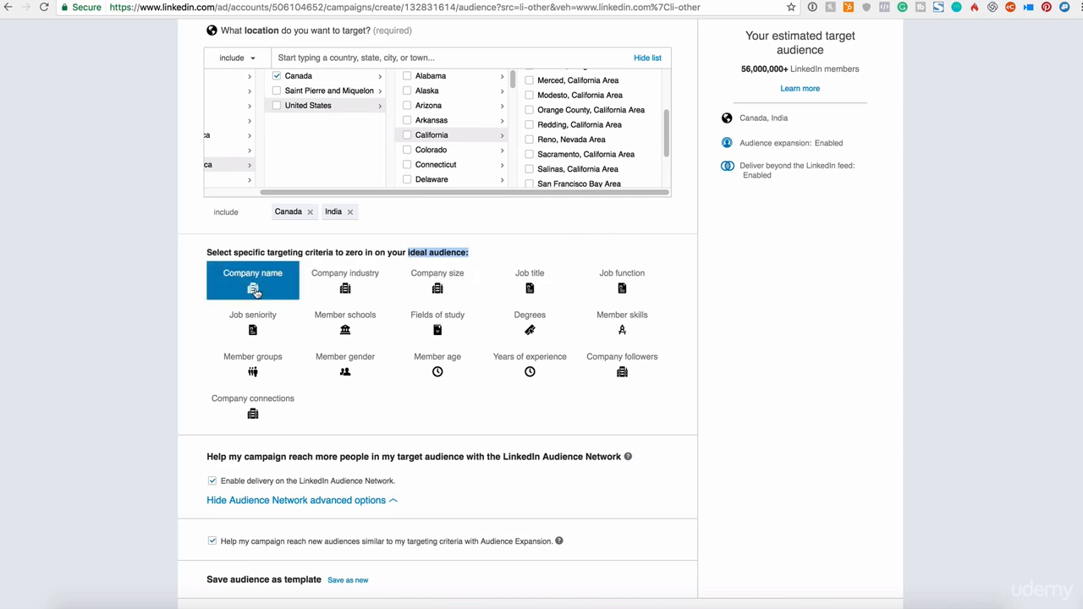
{"action": "left_click", "coordinate": [253, 288]}
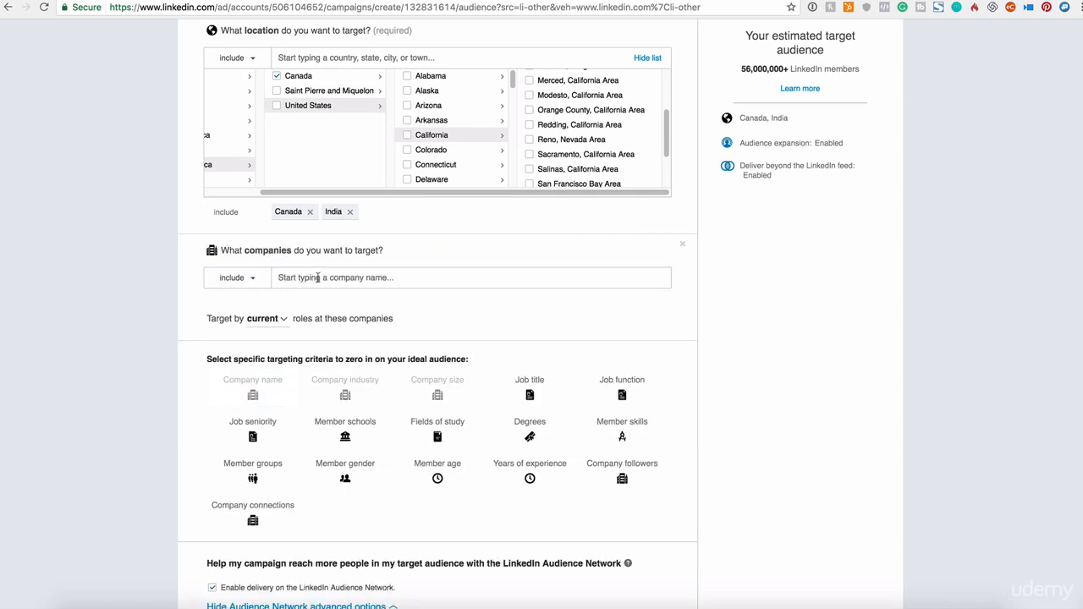
{"action": "left_click", "coordinate": [280, 278]}
{"action": "type", "text": "udemy"}
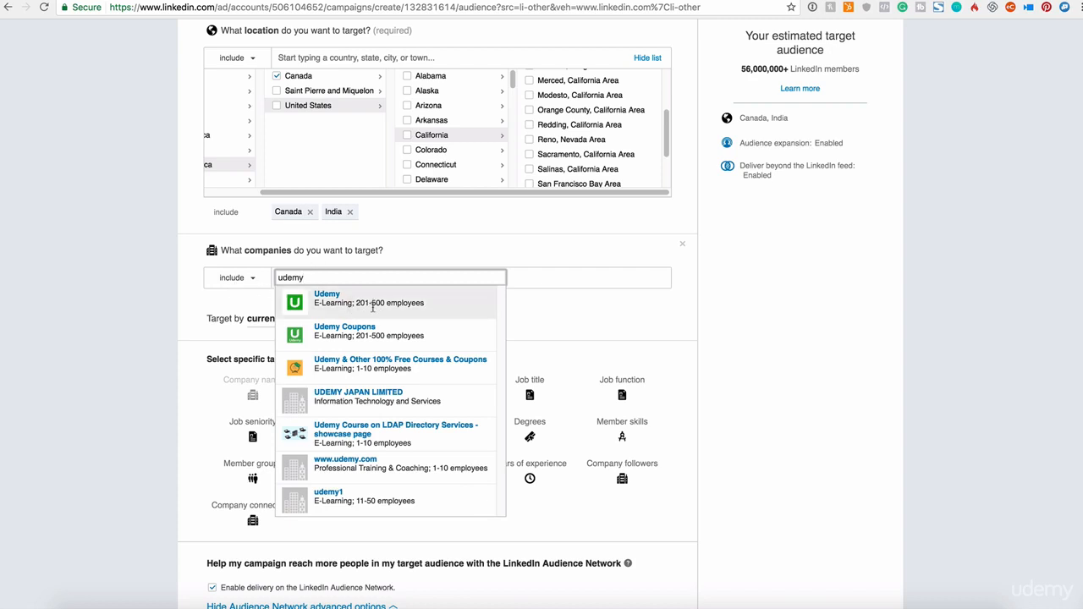
{"action": "left_click", "coordinate": [261, 285]}
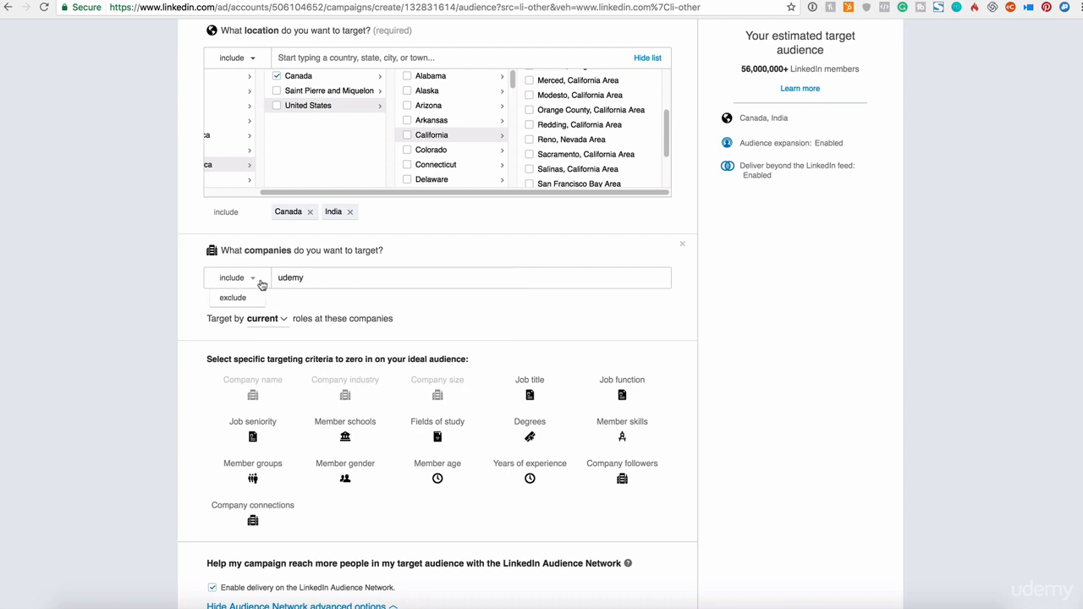
{"action": "double_click", "coordinate": [298, 275]}
{"action": "left_click", "coordinate": [532, 307]}
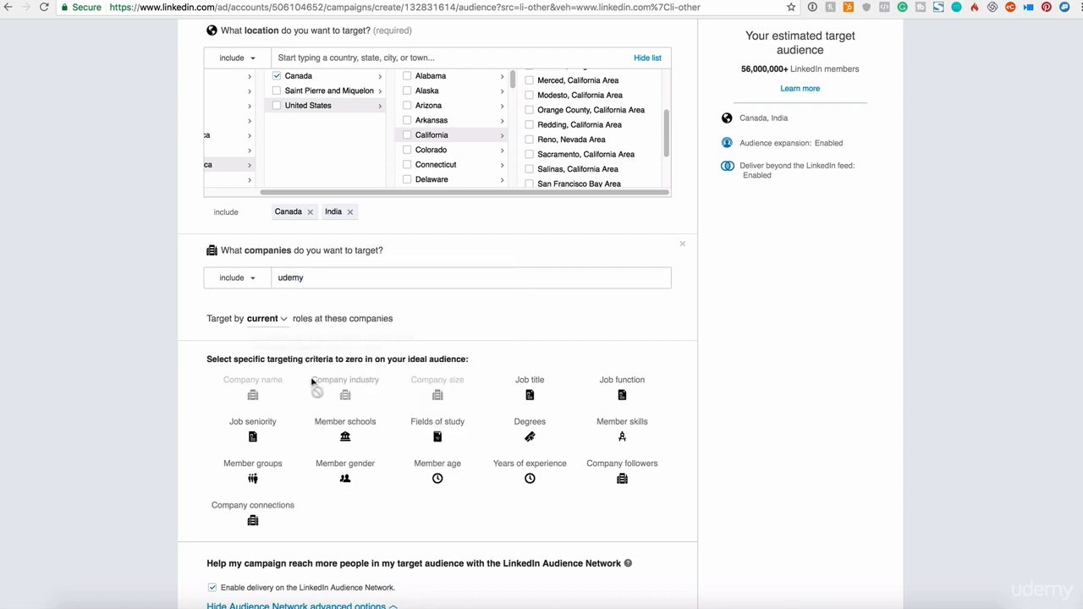
- Add the member skills targeting criterion and include the skill Facebook Marketing
{"action": "mouse_move", "coordinate": [346, 392]}
{"action": "left_click", "coordinate": [613, 436]}
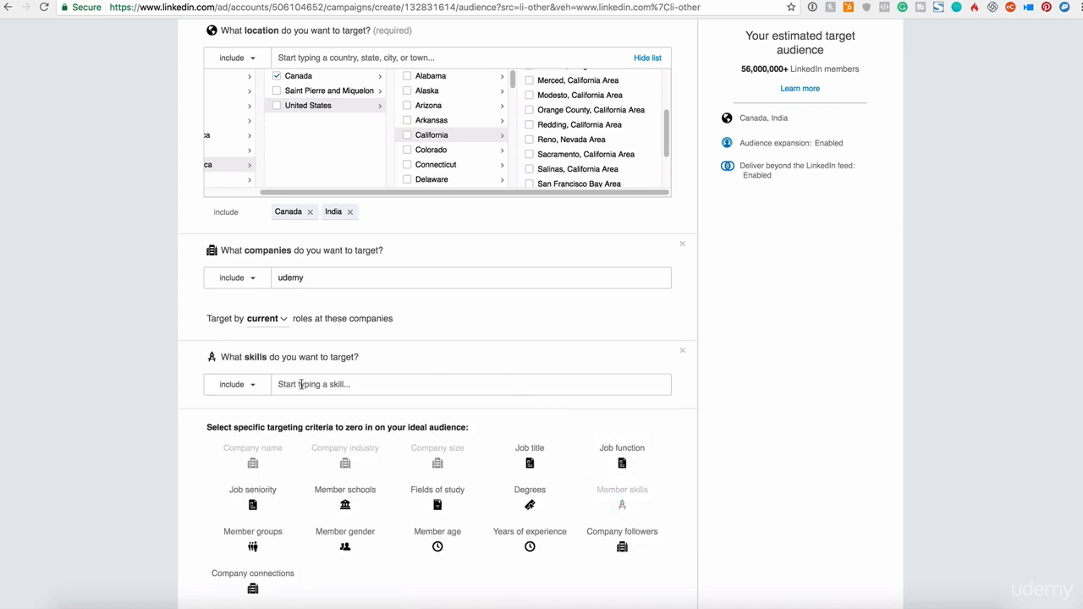
{"action": "left_click", "coordinate": [300, 383]}
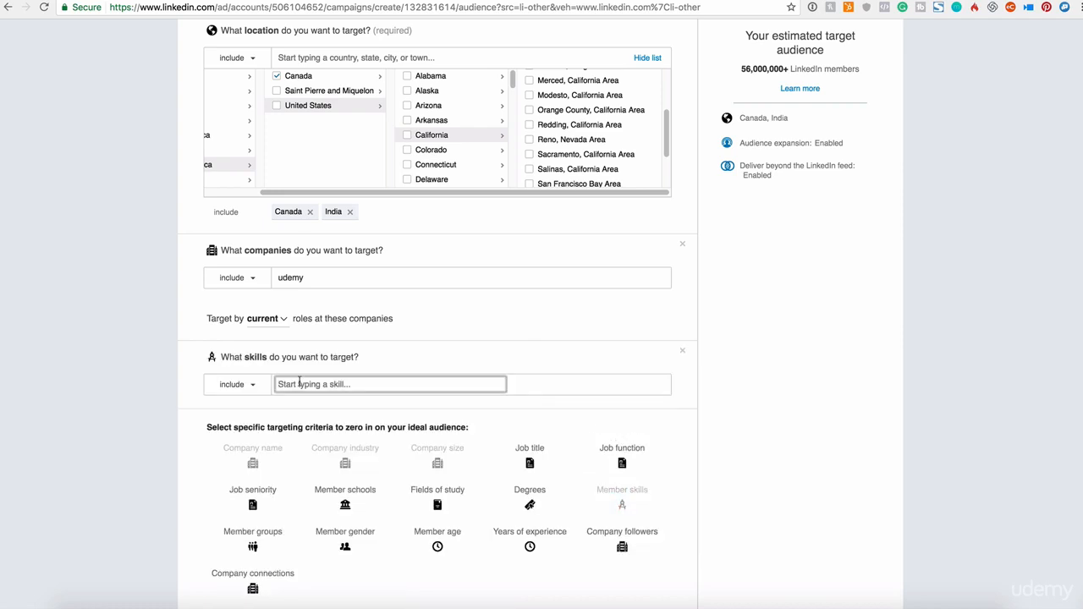
{"action": "type", "text": "facebook"}
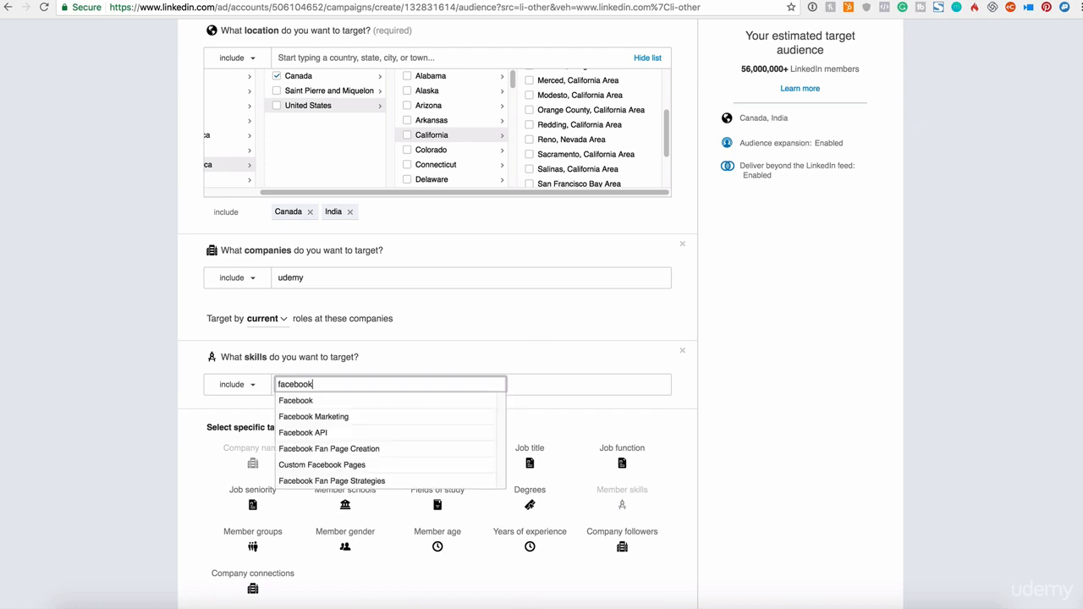
{"action": "left_click", "coordinate": [336, 416]}
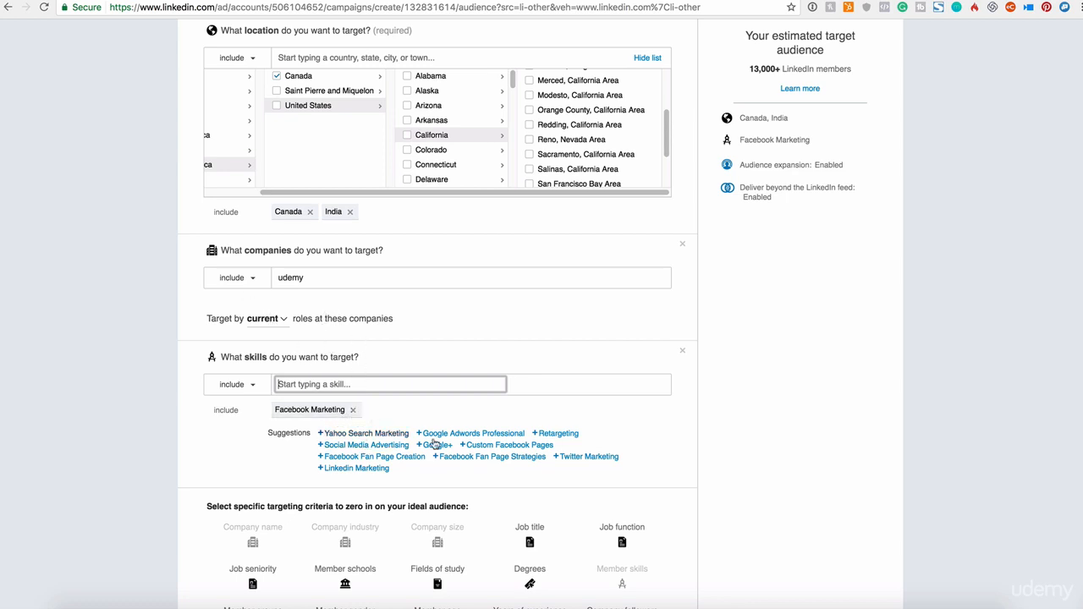
- Review the chosen locations, company and skill targeting along with the remaining criteria, Audience Network and Audience Expansion options
{"action": "scroll", "coordinate": [474, 448], "scroll_direction": "down", "scroll_amount": 2}
{"action": "scroll", "coordinate": [511, 456], "scroll_direction": "down", "scroll_amount": 5}
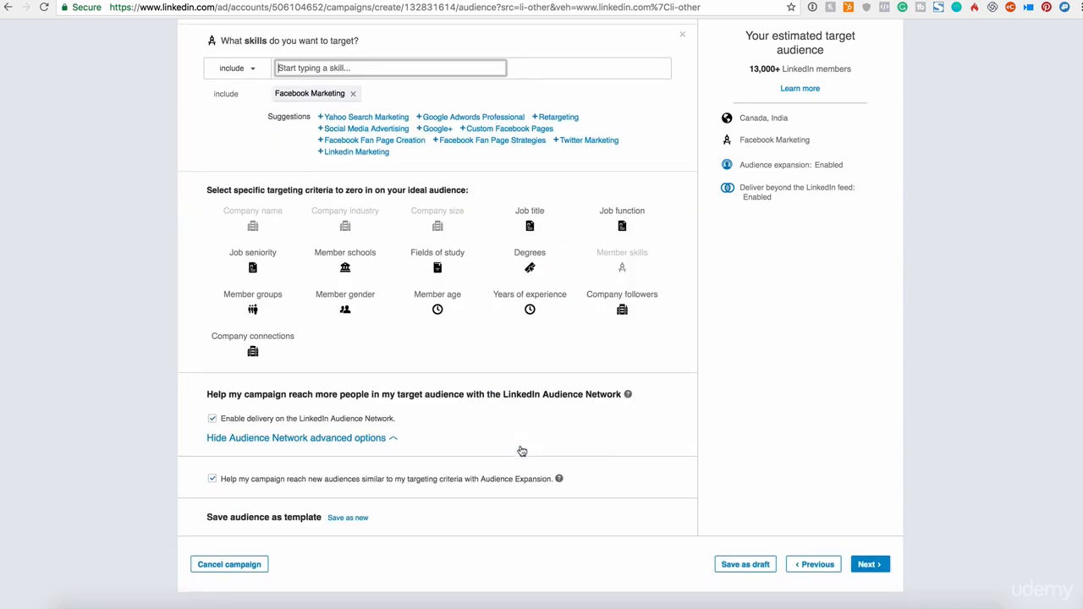
{"action": "scroll", "coordinate": [520, 450], "scroll_direction": "up", "scroll_amount": 3}
{"action": "scroll", "coordinate": [522, 451], "scroll_direction": "up", "scroll_amount": 1}
{"action": "scroll", "coordinate": [522, 451], "scroll_direction": "up", "scroll_amount": 2}
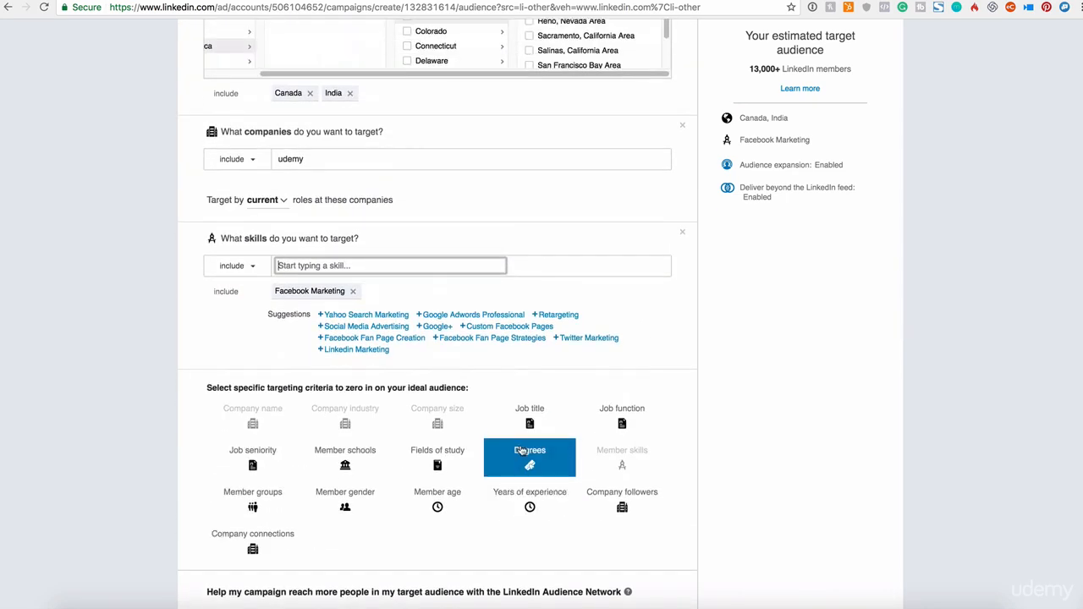
{"action": "scroll", "coordinate": [523, 451], "scroll_direction": "up", "scroll_amount": 4}
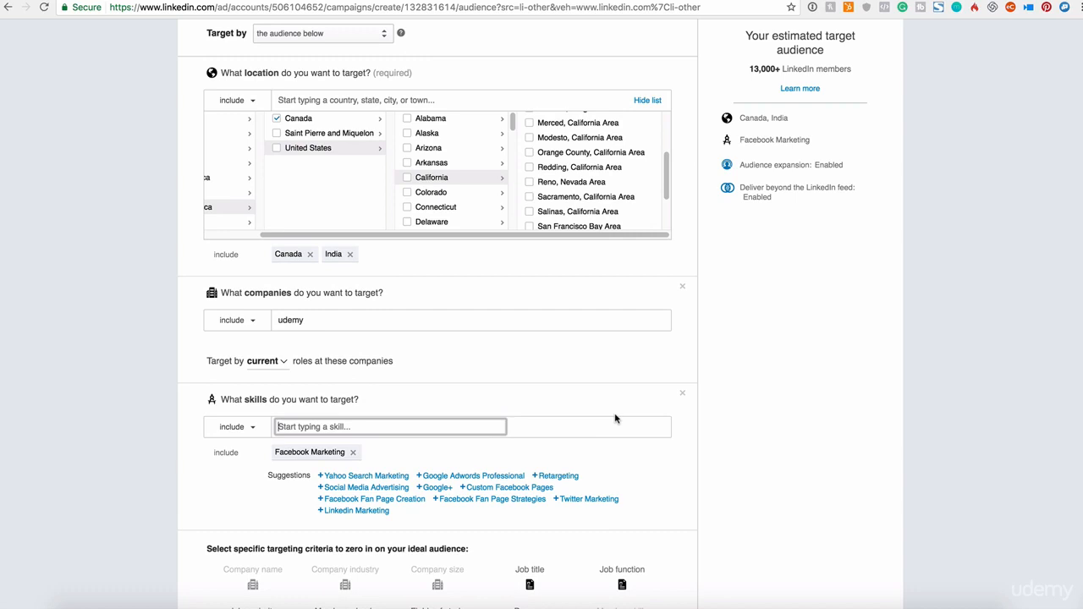
{"action": "scroll", "coordinate": [652, 415], "scroll_direction": "down", "scroll_amount": 9}
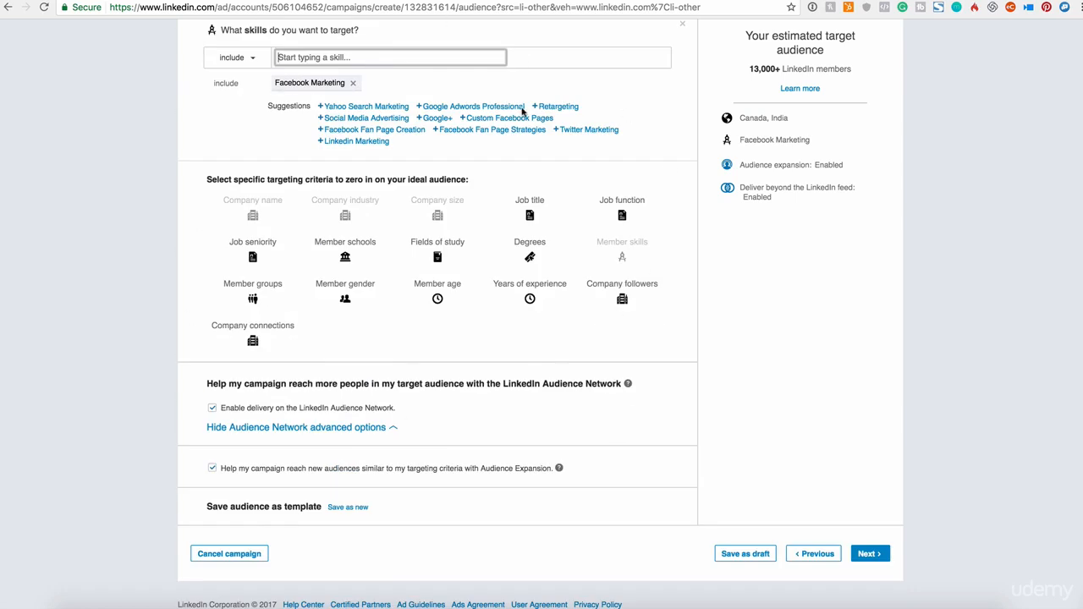
{"action": "scroll", "coordinate": [508, 287], "scroll_direction": "up", "scroll_amount": 3}
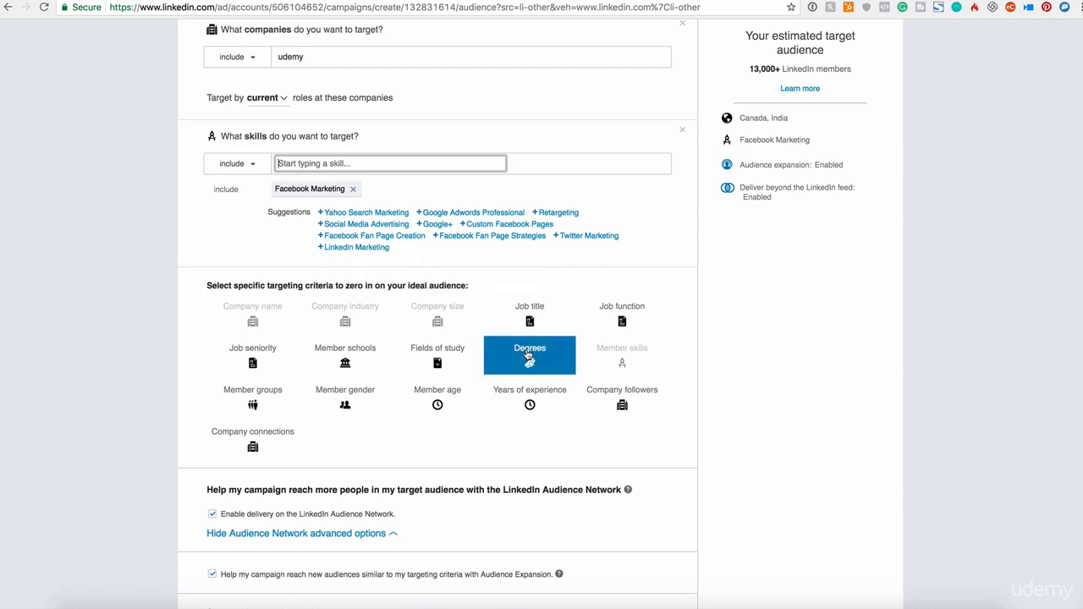
{"action": "scroll", "coordinate": [529, 355], "scroll_direction": "down", "scroll_amount": 3}
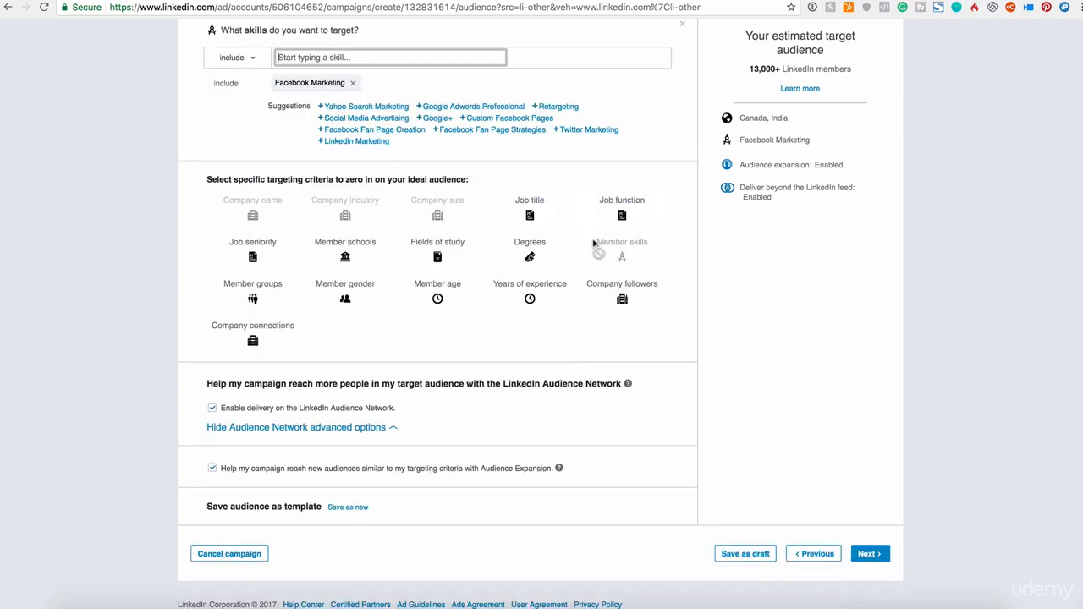
{"action": "scroll", "coordinate": [597, 263], "scroll_direction": "up", "scroll_amount": 12}
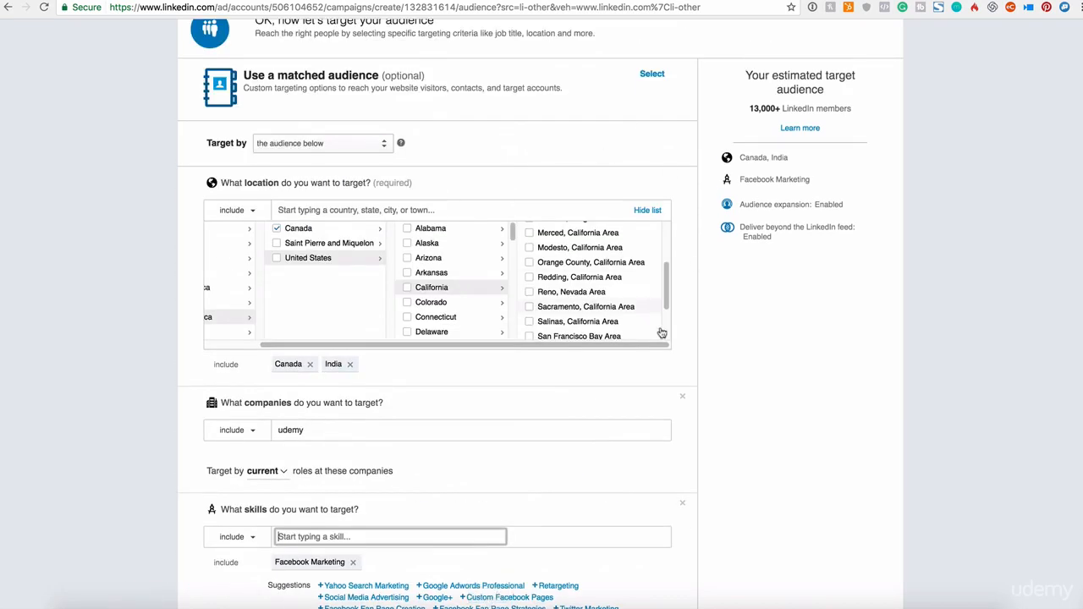
- Review the audience targeting settings and view the form for saving the audience as a template, leaving it without saving
{"action": "scroll", "coordinate": [674, 537], "scroll_direction": "down", "scroll_amount": 7}
{"action": "scroll", "coordinate": [677, 533], "scroll_direction": "down", "scroll_amount": 1}
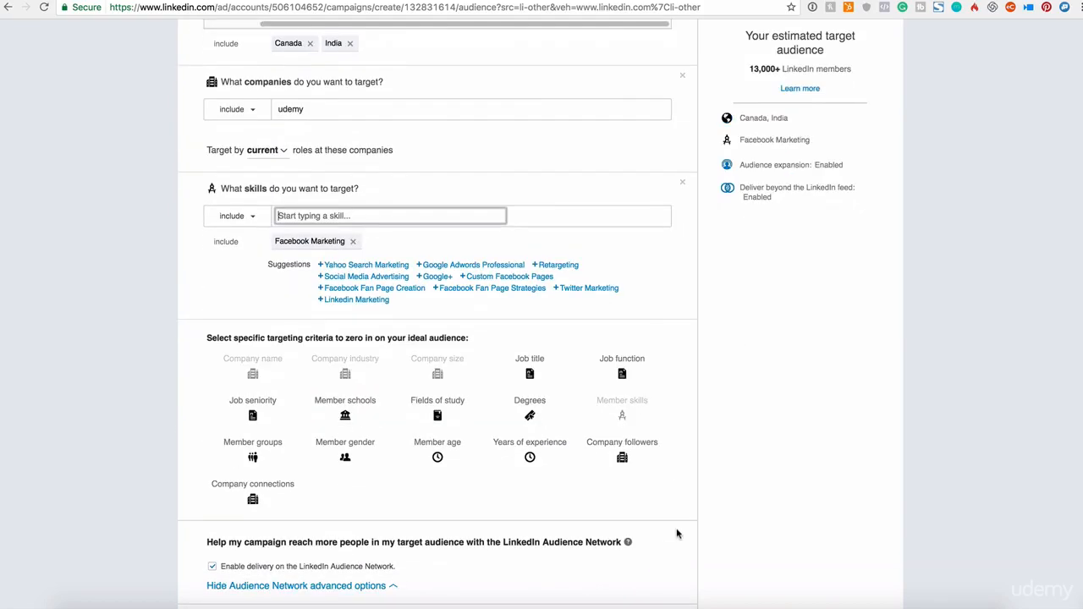
{"action": "scroll", "coordinate": [676, 531], "scroll_direction": "down", "scroll_amount": 3}
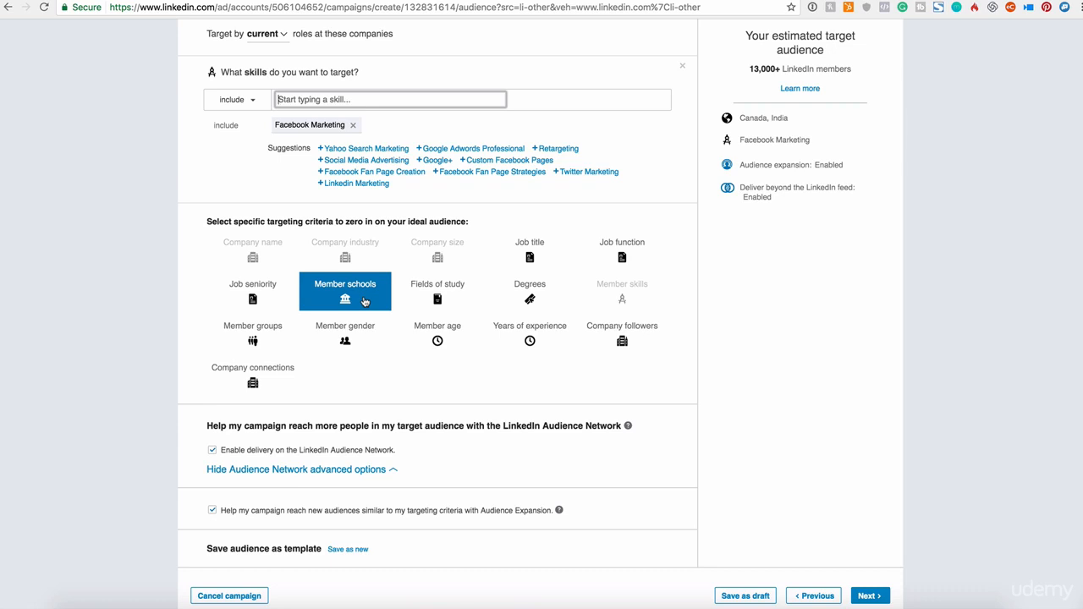
{"action": "scroll", "coordinate": [353, 309], "scroll_direction": "up", "scroll_amount": 10}
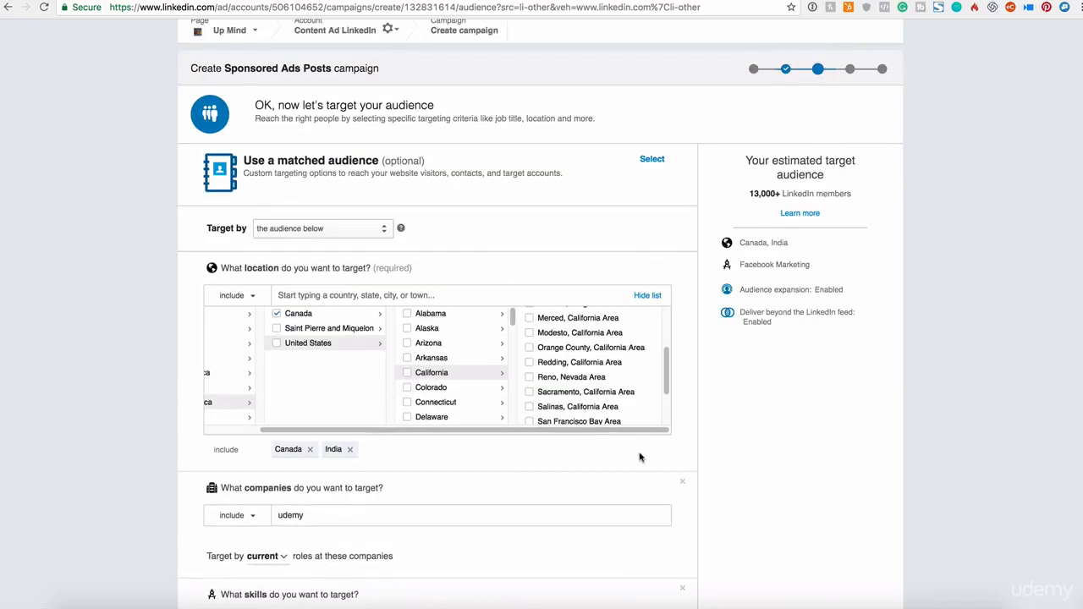
{"action": "scroll", "coordinate": [640, 457], "scroll_direction": "down", "scroll_amount": 10}
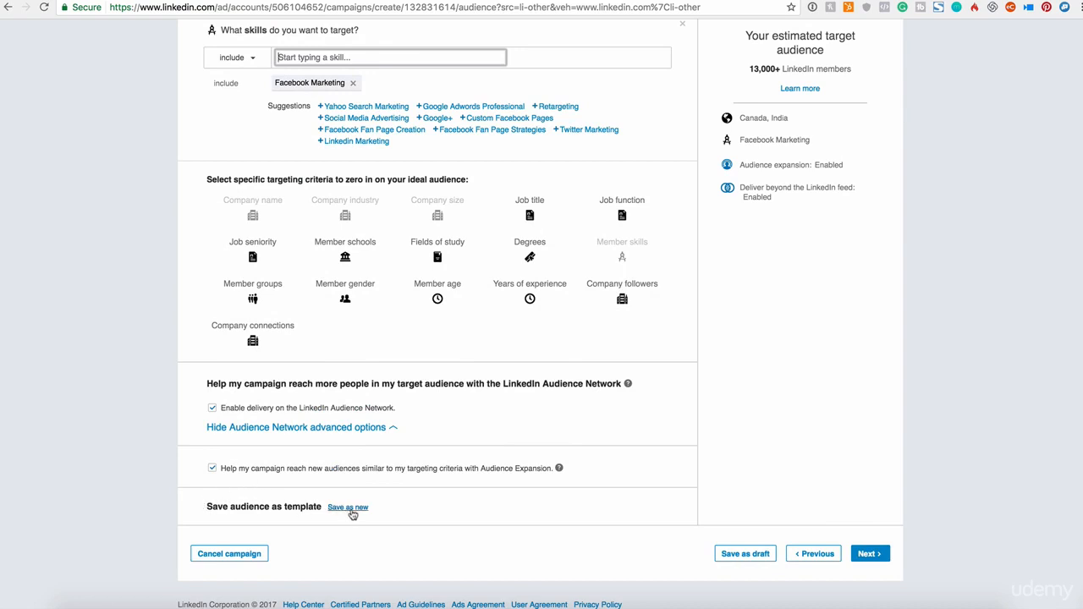
{"action": "left_click", "coordinate": [349, 508]}
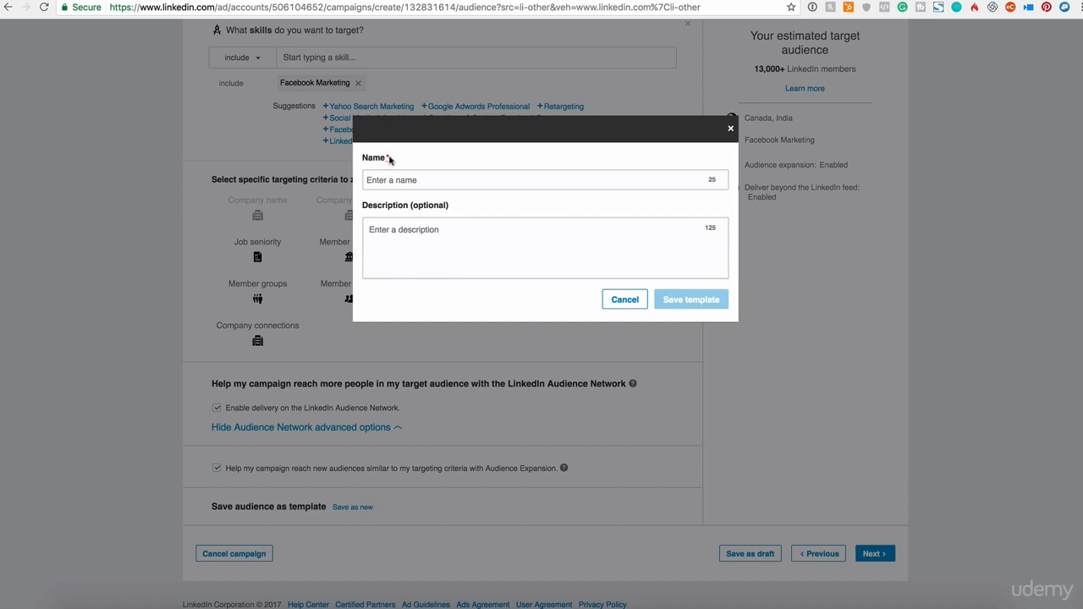
{"action": "left_click", "coordinate": [624, 300]}
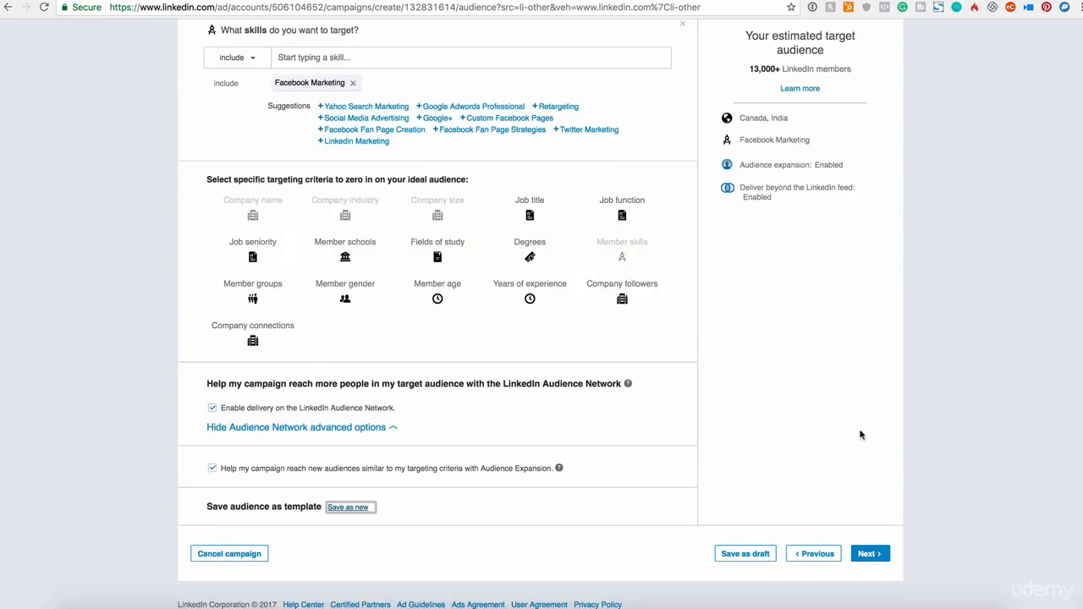
- Continue to the budget settings, compare the cost per impressions (CPM) bid type and choose cost per click (CPC)
{"action": "left_click", "coordinate": [867, 558]}
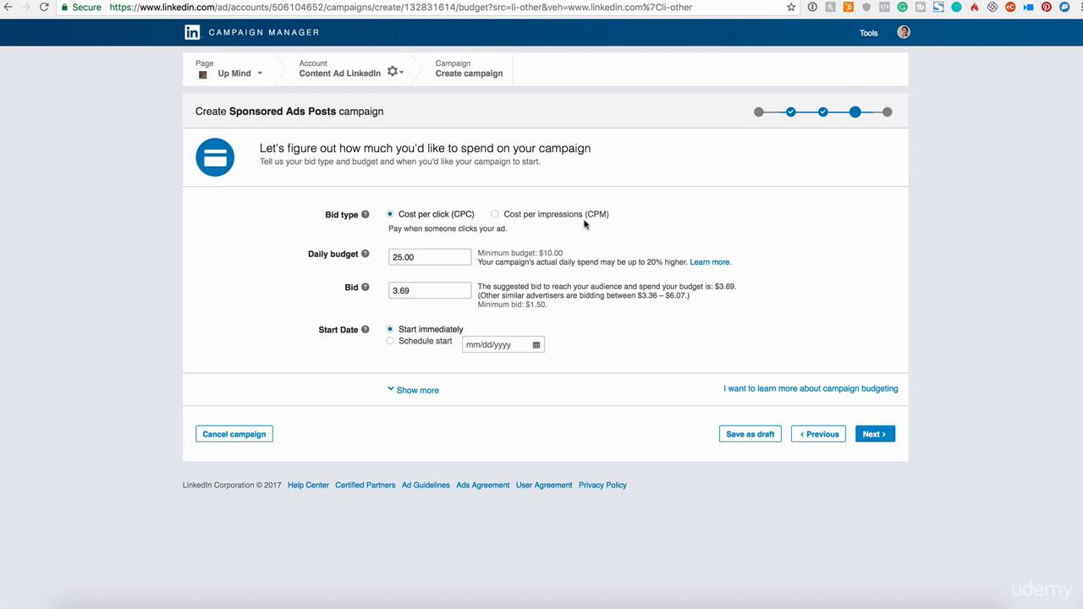
{"action": "left_click", "coordinate": [495, 215]}
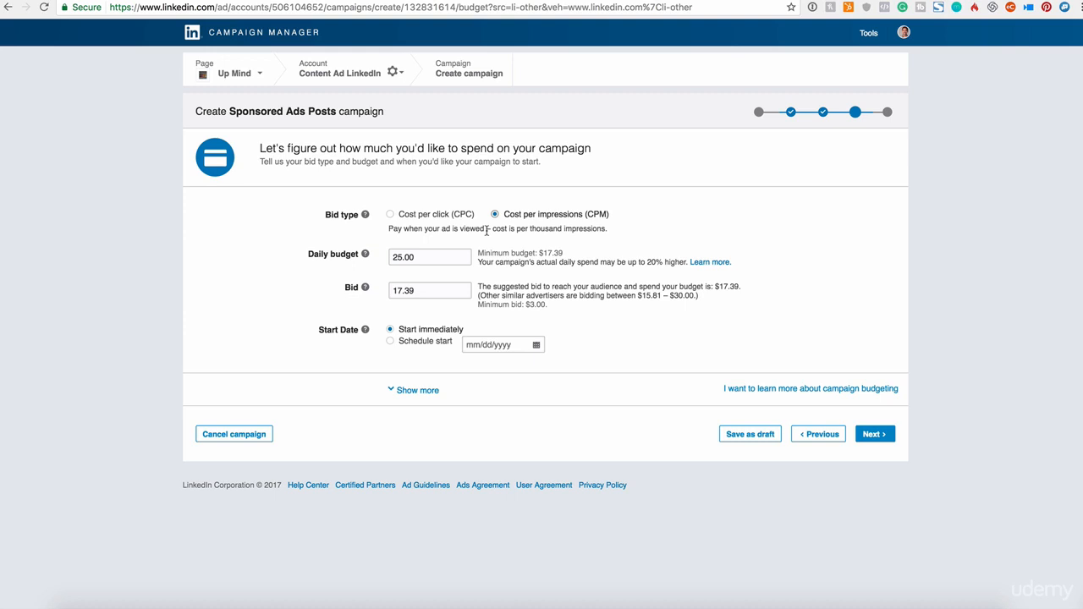
{"action": "left_click_drag", "start_coordinate": [524, 215], "coordinate": [611, 217]}
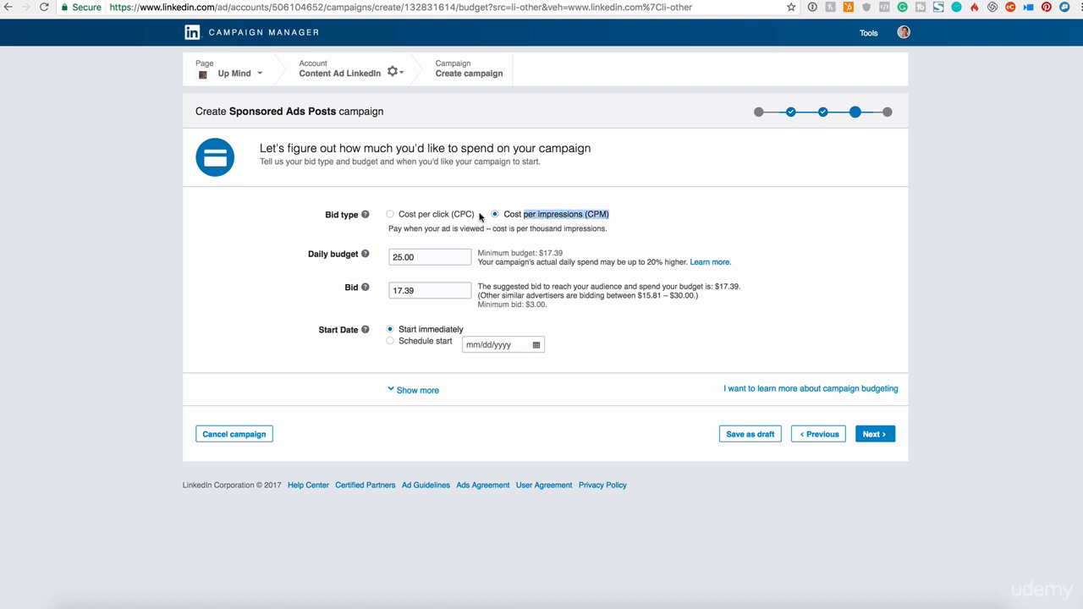
{"action": "left_click", "coordinate": [410, 217]}
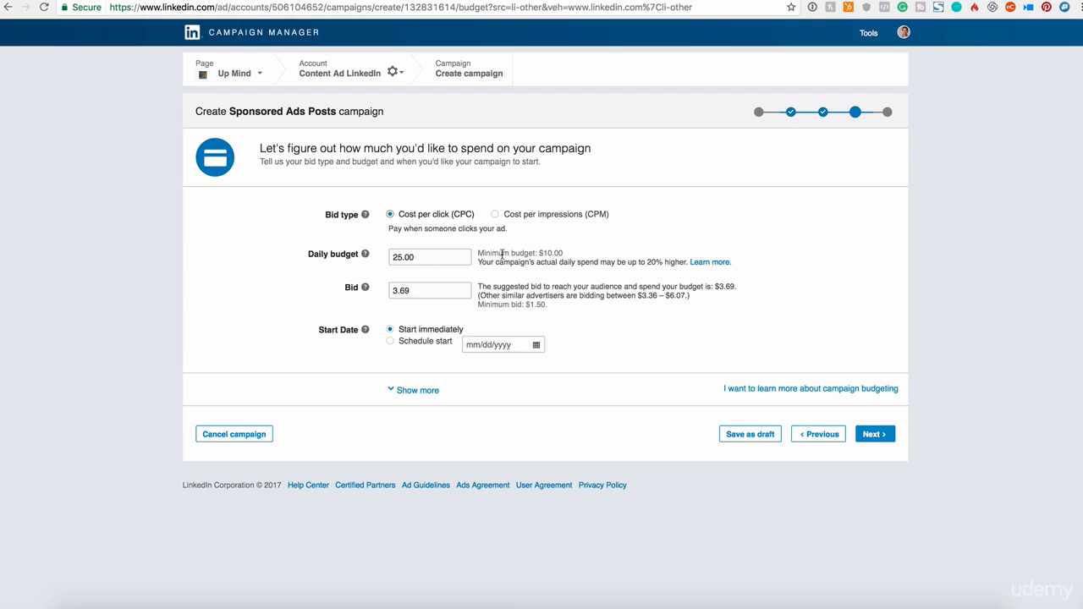
- Check the minimum budget and set the campaign's daily budget to 20.00
{"action": "left_click_drag", "start_coordinate": [503, 254], "coordinate": [565, 252]}
{"action": "left_click", "coordinate": [426, 258]}
{"action": "left_click_drag", "start_coordinate": [426, 257], "coordinate": [381, 256]}
{"action": "type", "text": "20"}
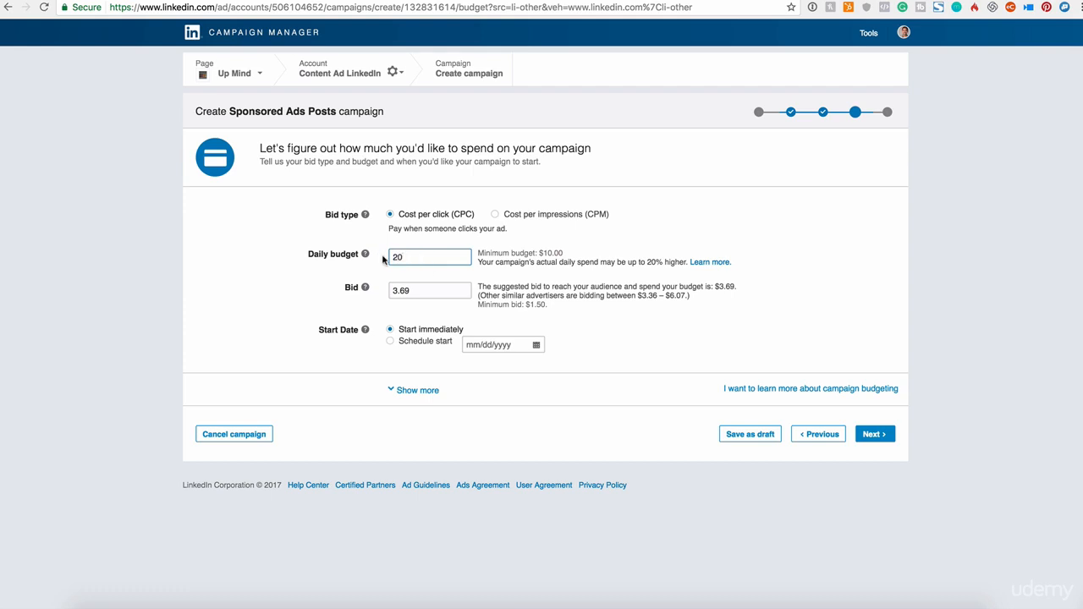
- Read the bid explanation and the suggested and minimum bids, and set the bid to 1.50
{"action": "left_click", "coordinate": [430, 291]}
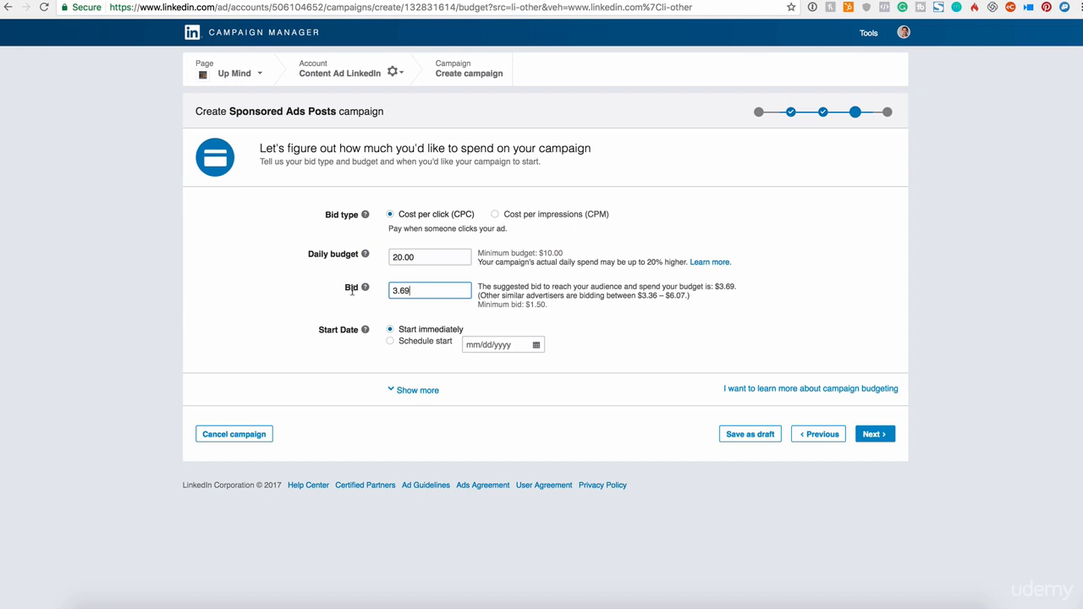
{"action": "mouse_move", "coordinate": [364, 289]}
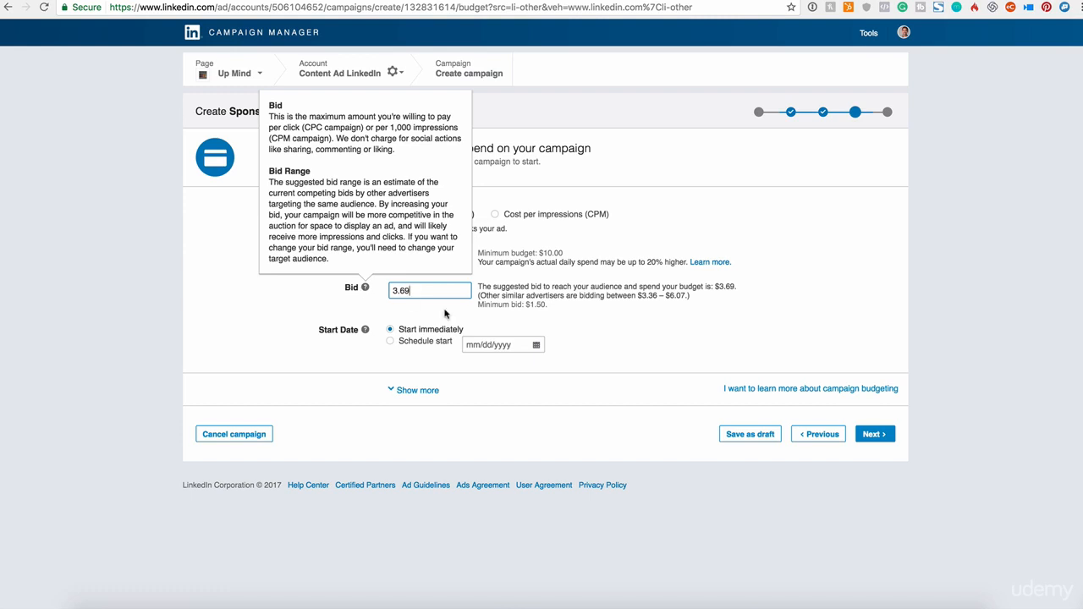
{"action": "left_click_drag", "start_coordinate": [432, 296], "coordinate": [378, 295]}
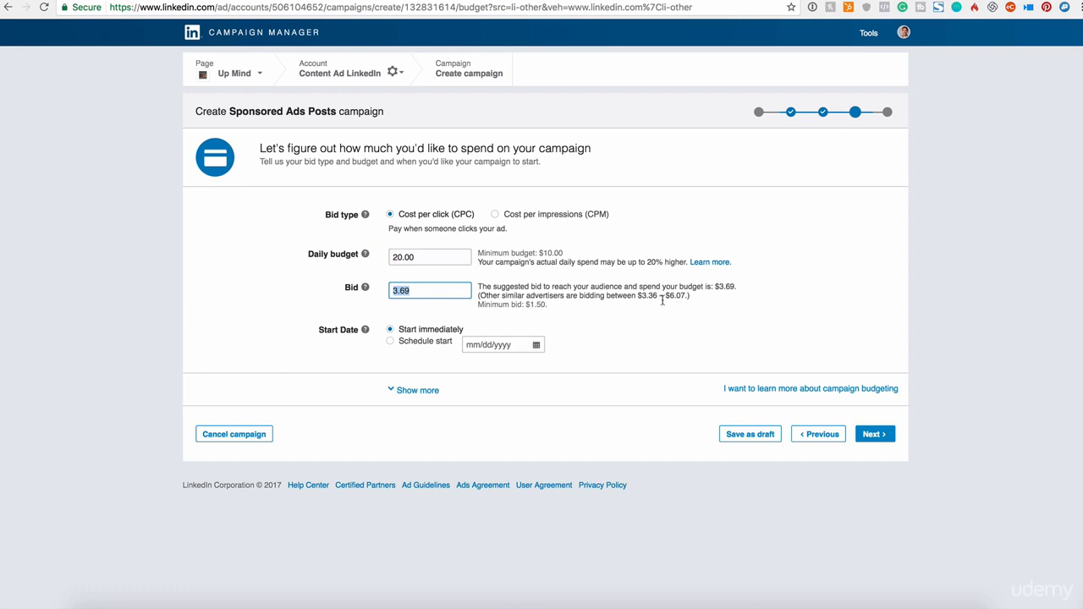
{"action": "left_click_drag", "start_coordinate": [492, 305], "coordinate": [562, 306]}
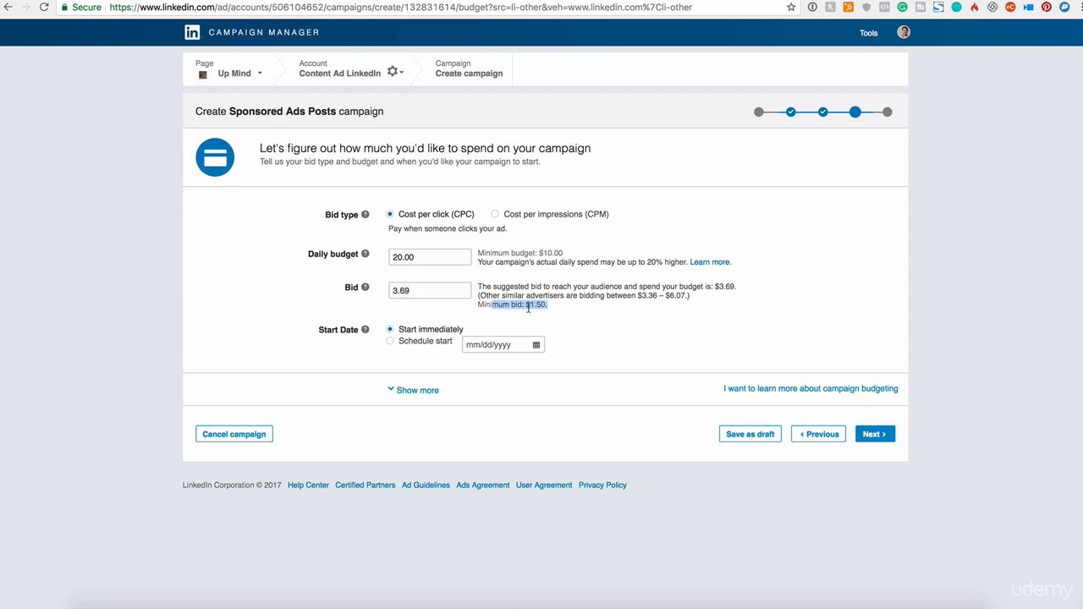
{"action": "left_click_drag", "start_coordinate": [450, 291], "coordinate": [359, 278]}
{"action": "type", "text": "1.50"}
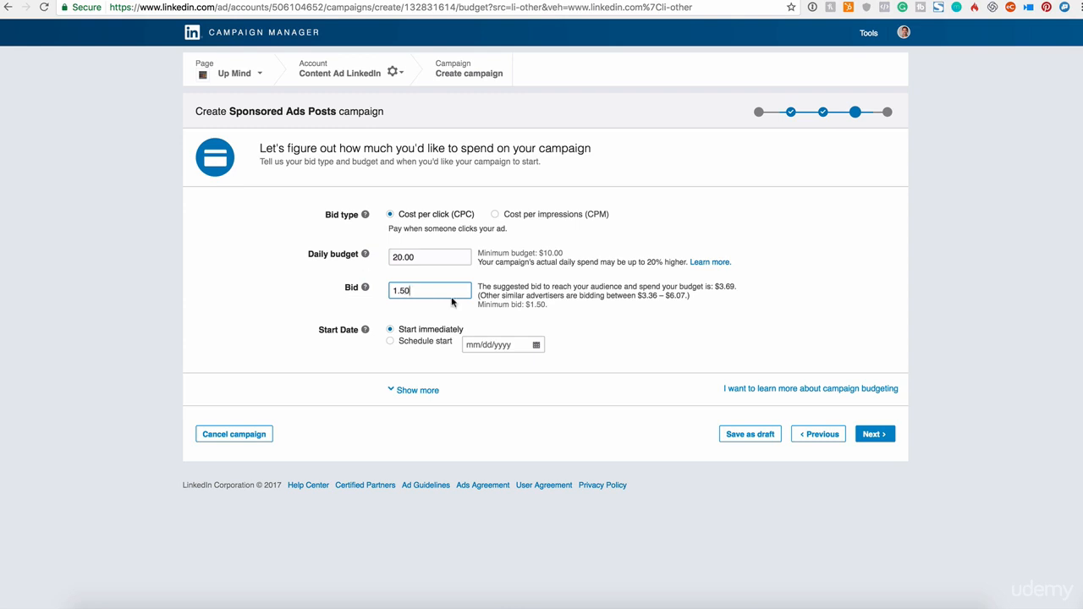
{"action": "left_click", "coordinate": [629, 330]}
- Try the Schedule start option, return to Start immediately and collapse the additional budget options
{"action": "left_click_drag", "start_coordinate": [329, 330], "coordinate": [428, 334]}
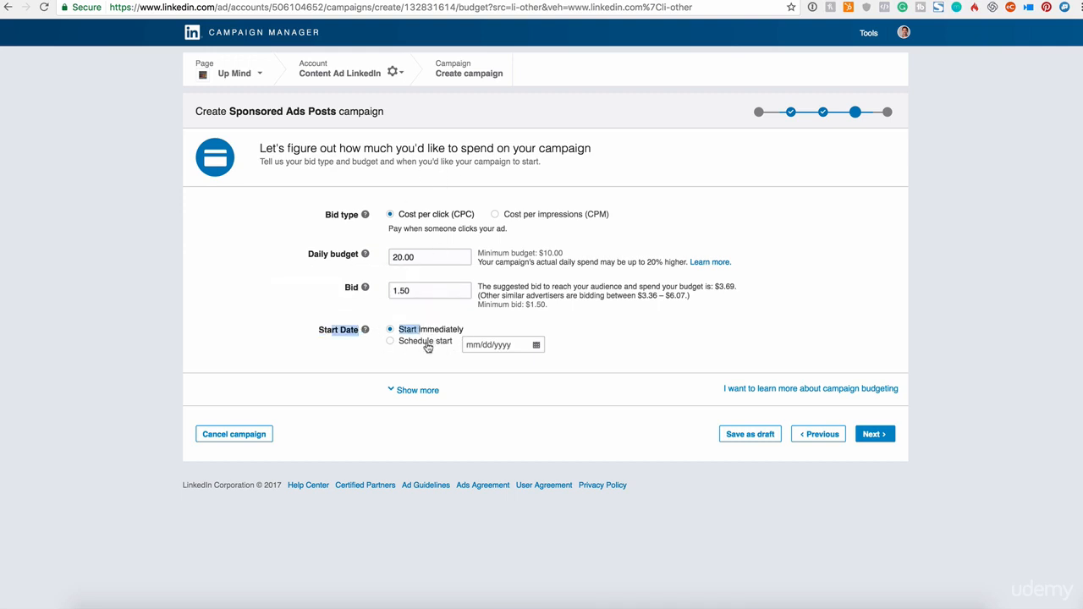
{"action": "left_click", "coordinate": [414, 390]}
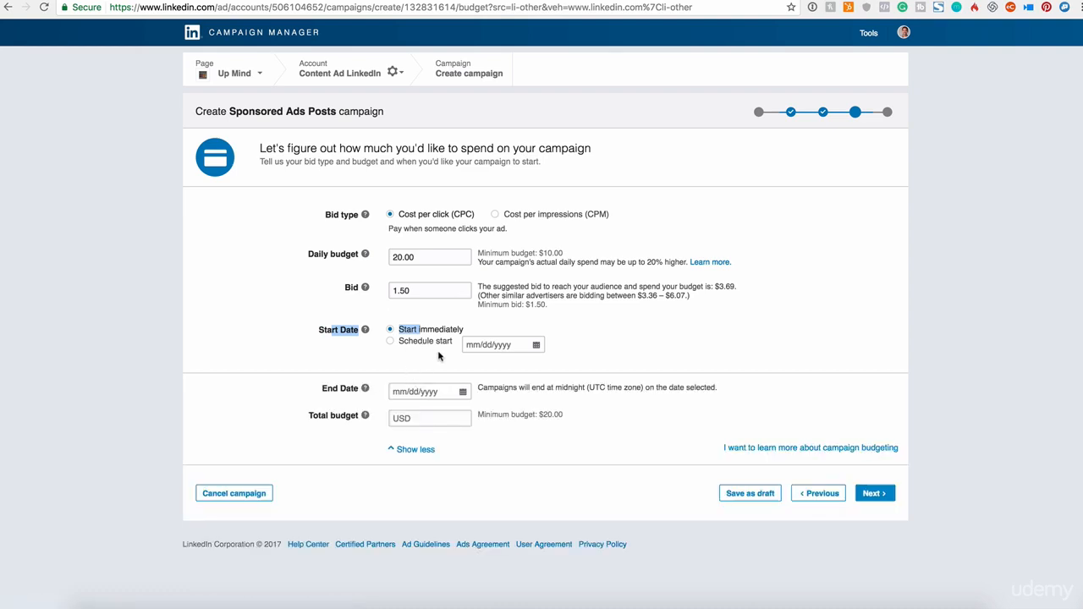
{"action": "left_click", "coordinate": [411, 341]}
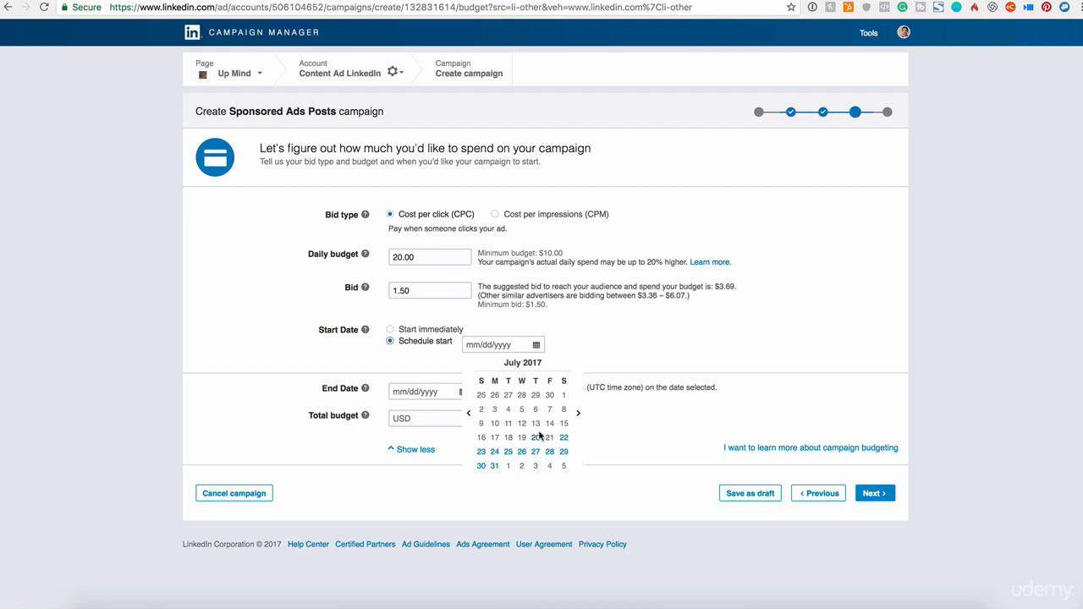
{"action": "left_click", "coordinate": [401, 329]}
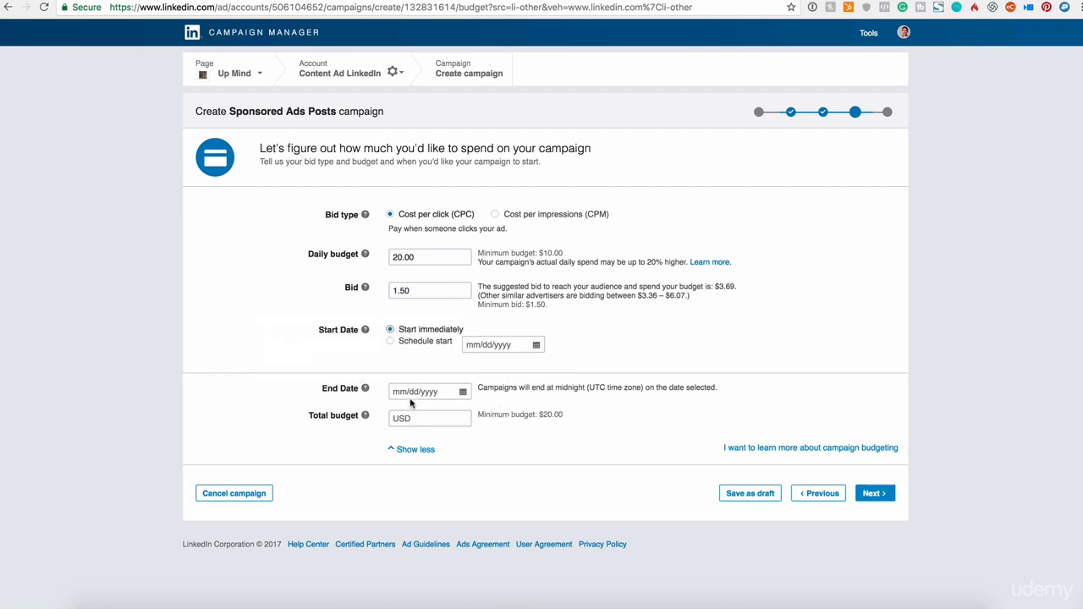
{"action": "left_click", "coordinate": [406, 450]}
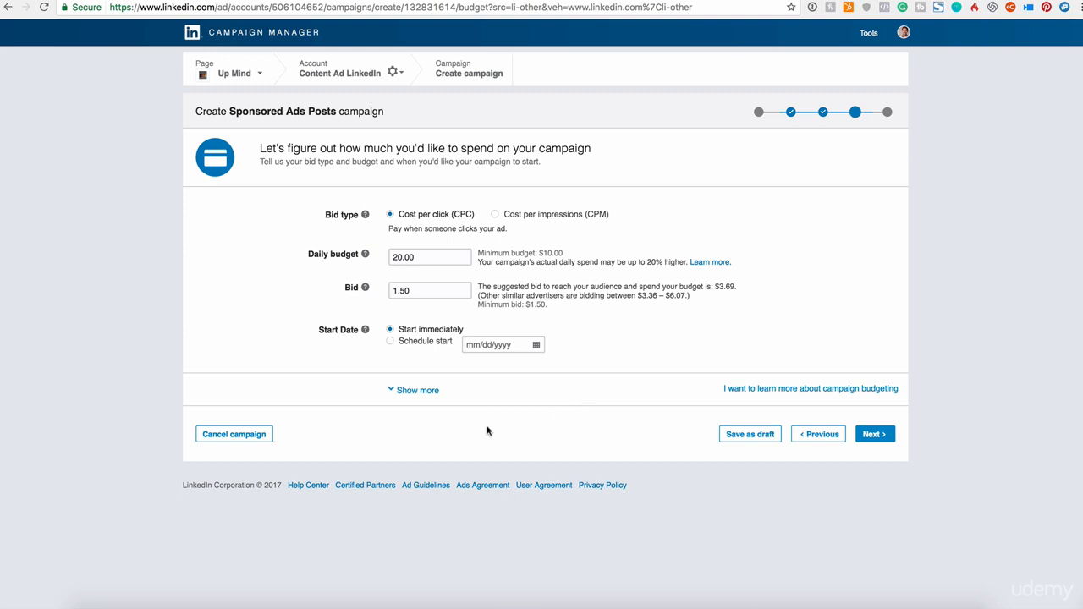
- Reveal the additional budget options and set the campaign's end date to 7/23/2017
{"action": "left_click", "coordinate": [426, 391]}
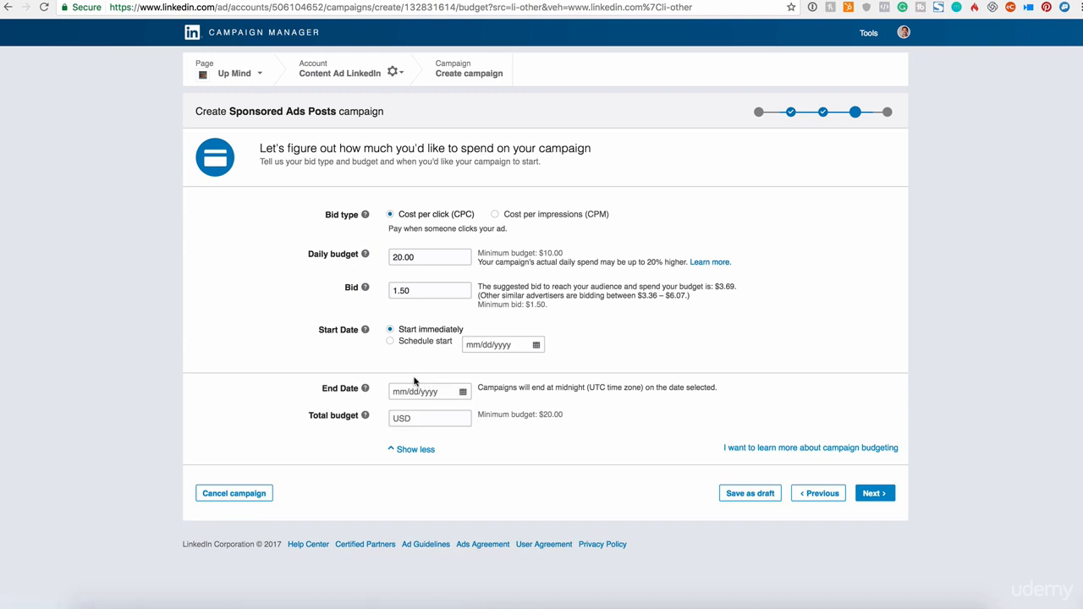
{"action": "left_click_drag", "start_coordinate": [323, 388], "coordinate": [362, 388]}
{"action": "left_click", "coordinate": [426, 391]}
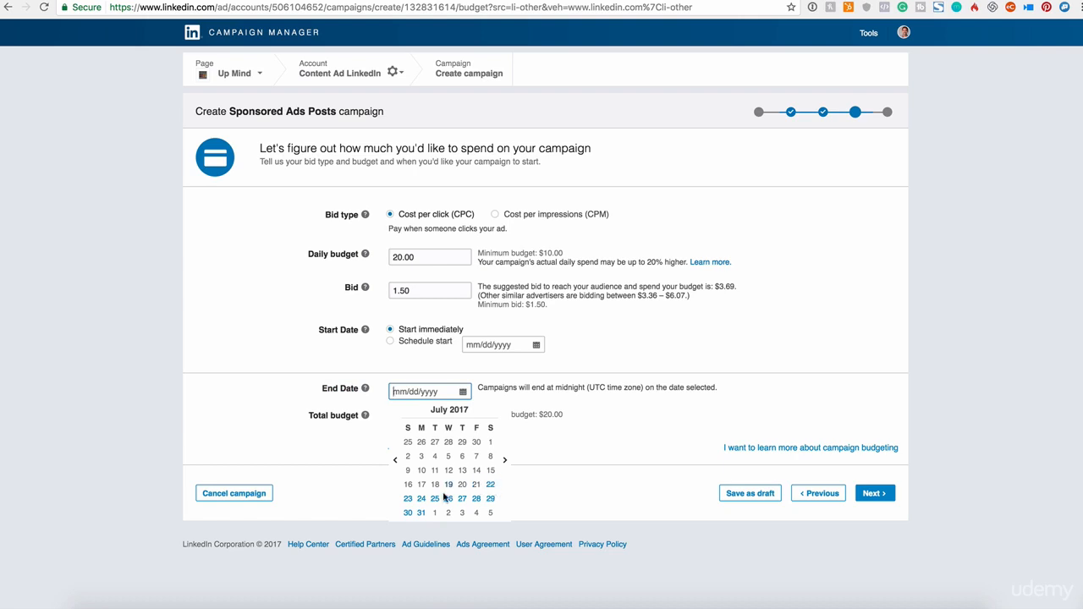
{"action": "left_click", "coordinate": [409, 500]}
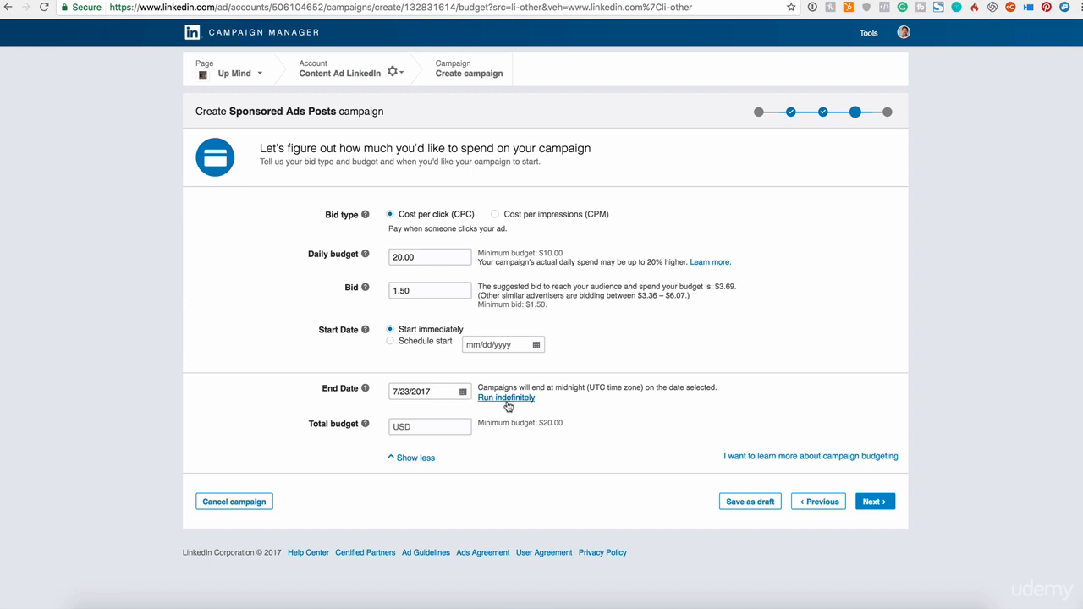
- Set the campaign's total budget to 50.00, checking it against the daily budget, and continue to the checkout page
{"action": "left_click", "coordinate": [433, 423]}
{"action": "left_click_drag", "start_coordinate": [309, 254], "coordinate": [359, 255]}
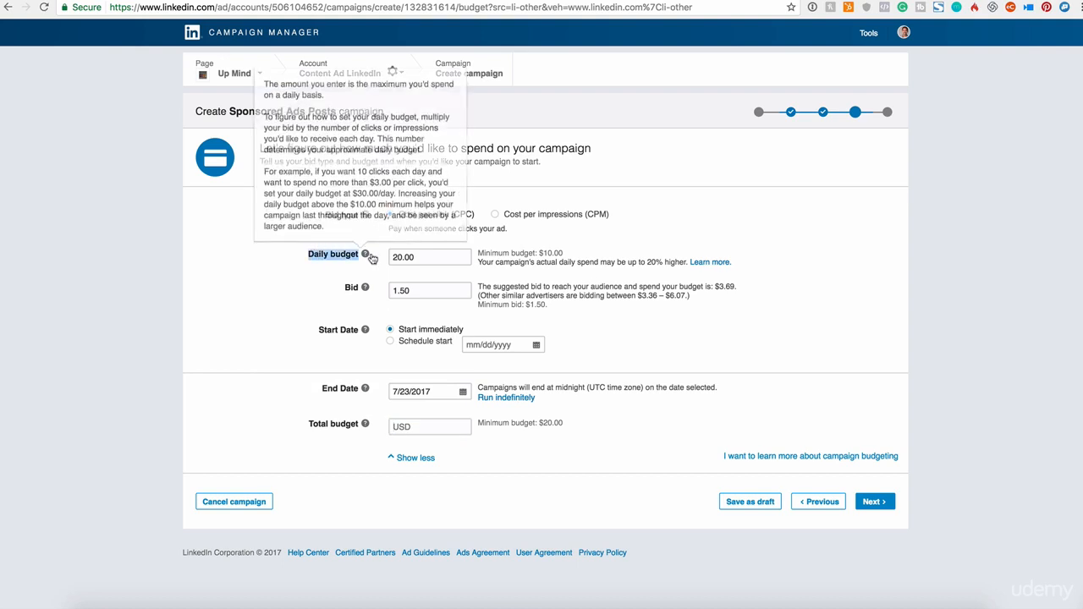
{"action": "left_click_drag", "start_coordinate": [446, 258], "coordinate": [340, 244]}
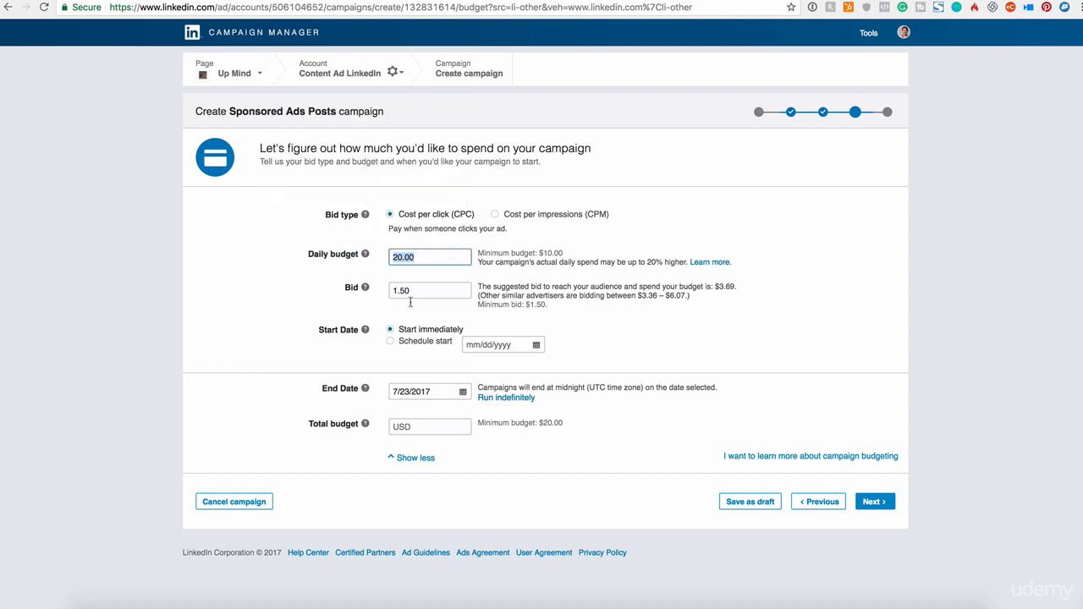
{"action": "left_click", "coordinate": [416, 426]}
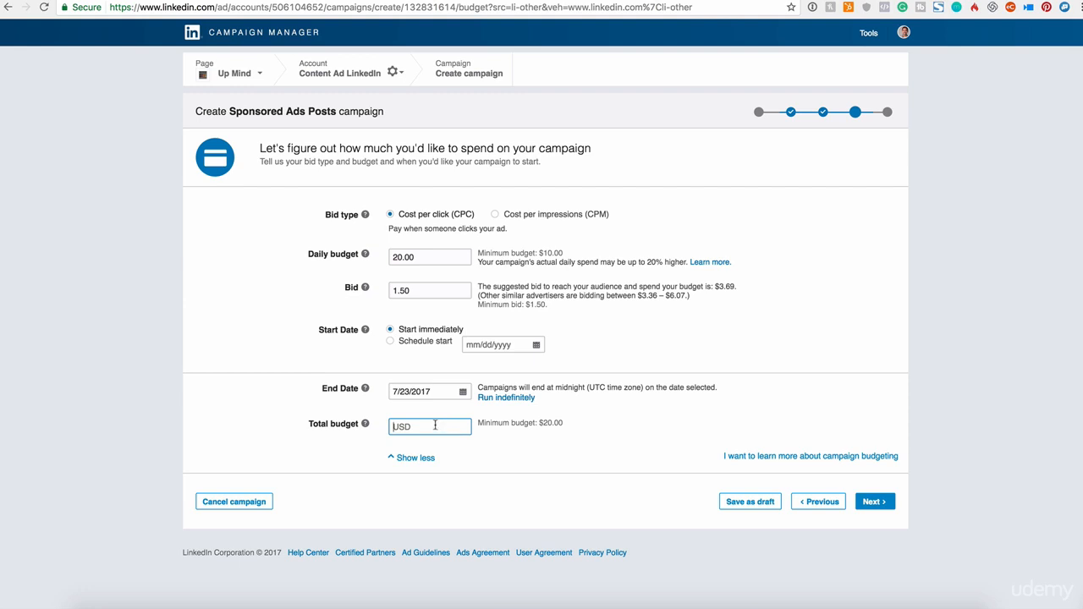
{"action": "type", "text": "50"}
{"action": "left_click", "coordinate": [605, 461]}
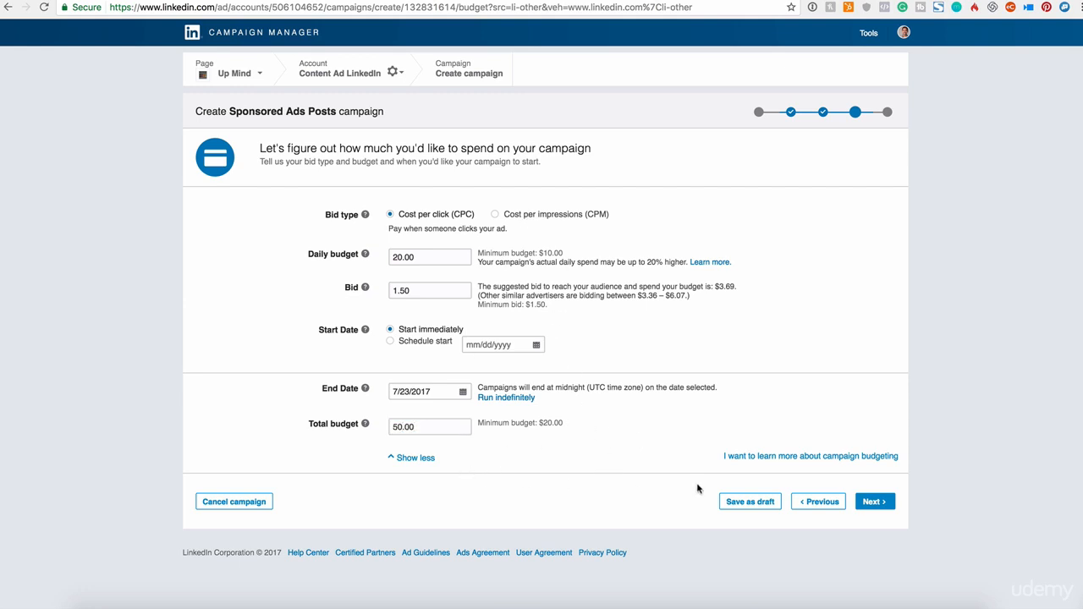
{"action": "left_click", "coordinate": [875, 502]}
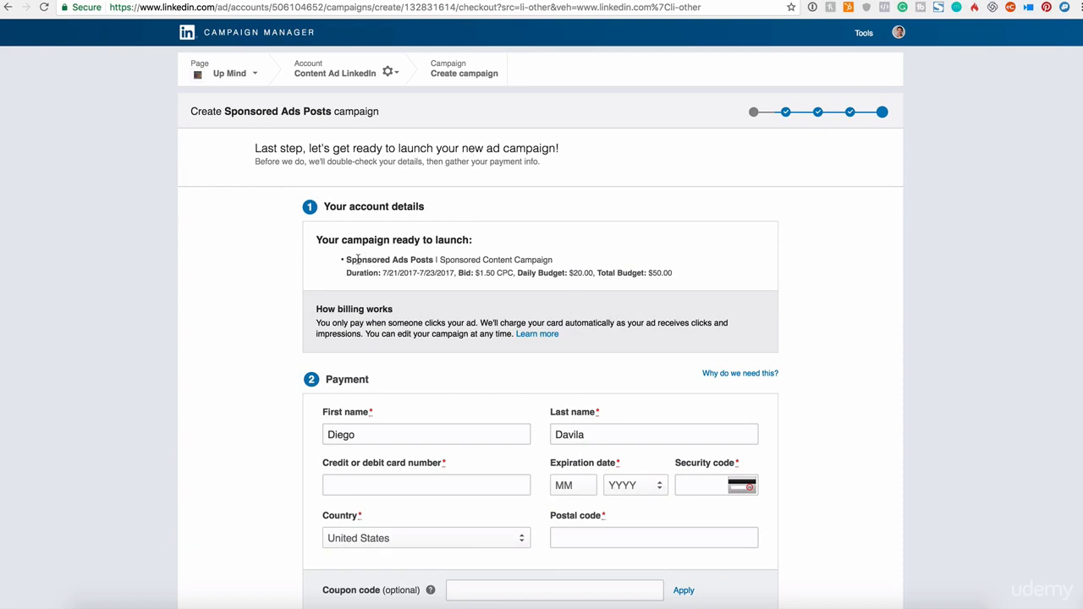
- Review the campaign summary for its name, type, duration, bid, daily budget and total budget
{"action": "left_click_drag", "start_coordinate": [356, 260], "coordinate": [429, 260]}
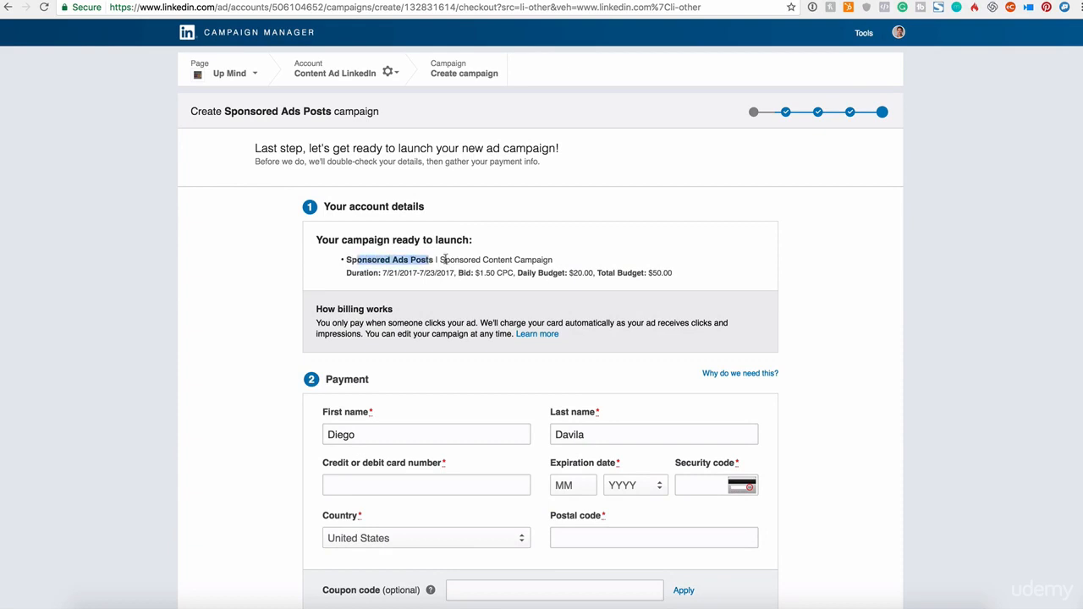
{"action": "left_click_drag", "start_coordinate": [444, 260], "coordinate": [554, 262]}
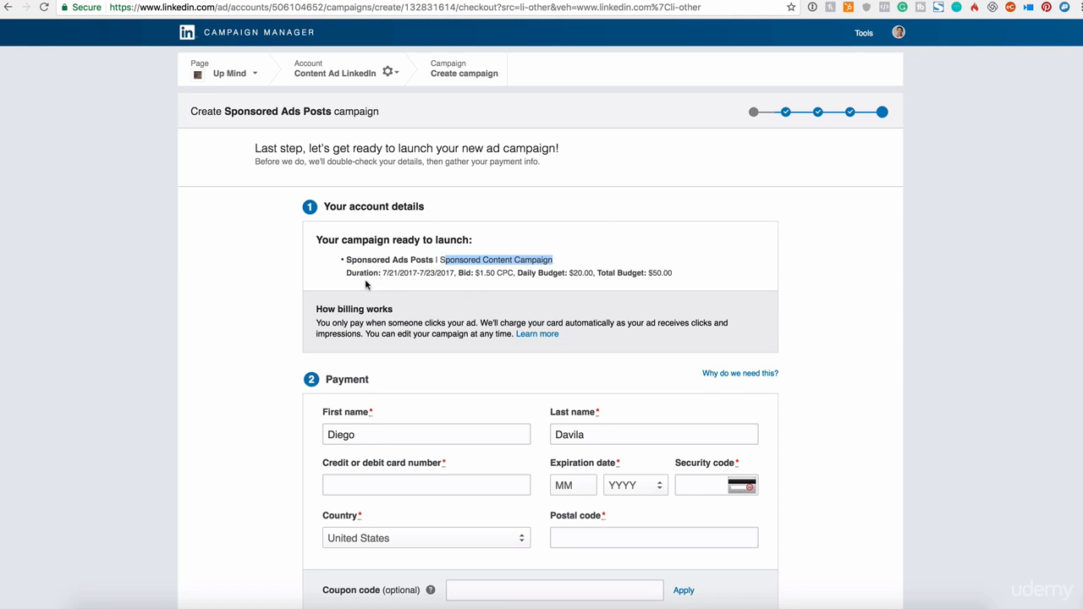
{"action": "left_click_drag", "start_coordinate": [381, 278], "coordinate": [451, 273]}
{"action": "left_click_drag", "start_coordinate": [459, 274], "coordinate": [522, 272]}
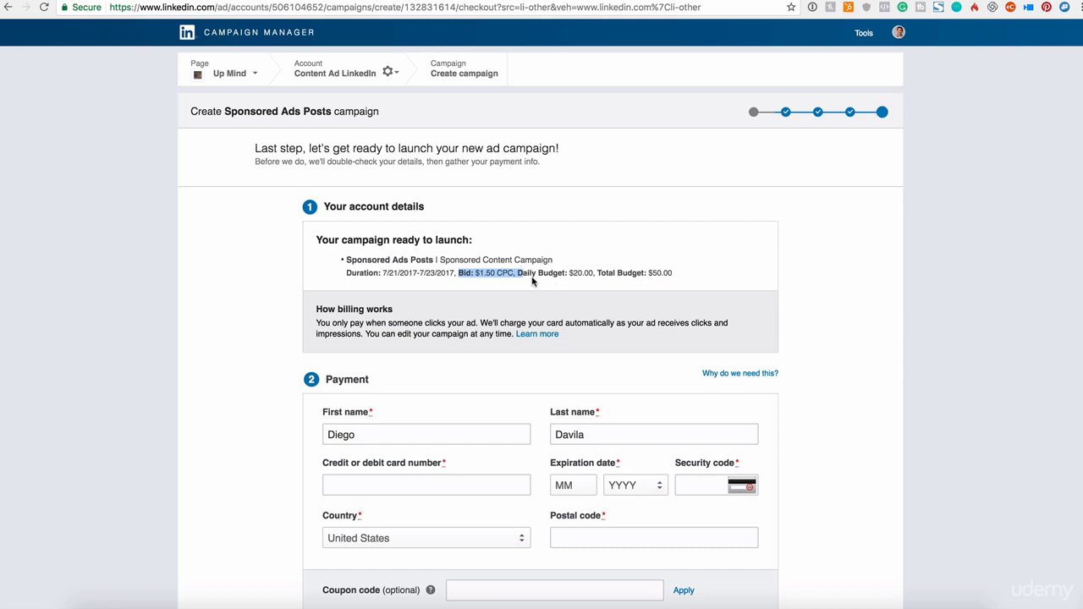
{"action": "left_click_drag", "start_coordinate": [546, 280], "coordinate": [680, 273]}
- Examine the payment form's name, card, country, postal code and coupon fields, along with the billing information
{"action": "scroll", "coordinate": [678, 274], "scroll_direction": "down", "scroll_amount": 1}
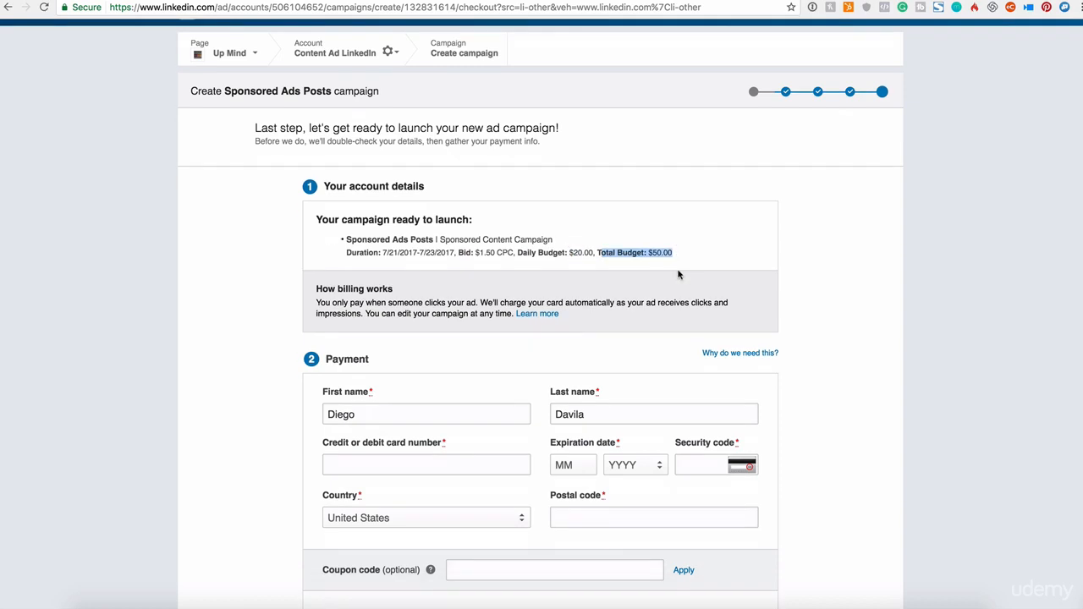
{"action": "scroll", "coordinate": [678, 274], "scroll_direction": "down", "scroll_amount": 1}
{"action": "scroll", "coordinate": [724, 317], "scroll_direction": "down", "scroll_amount": 1}
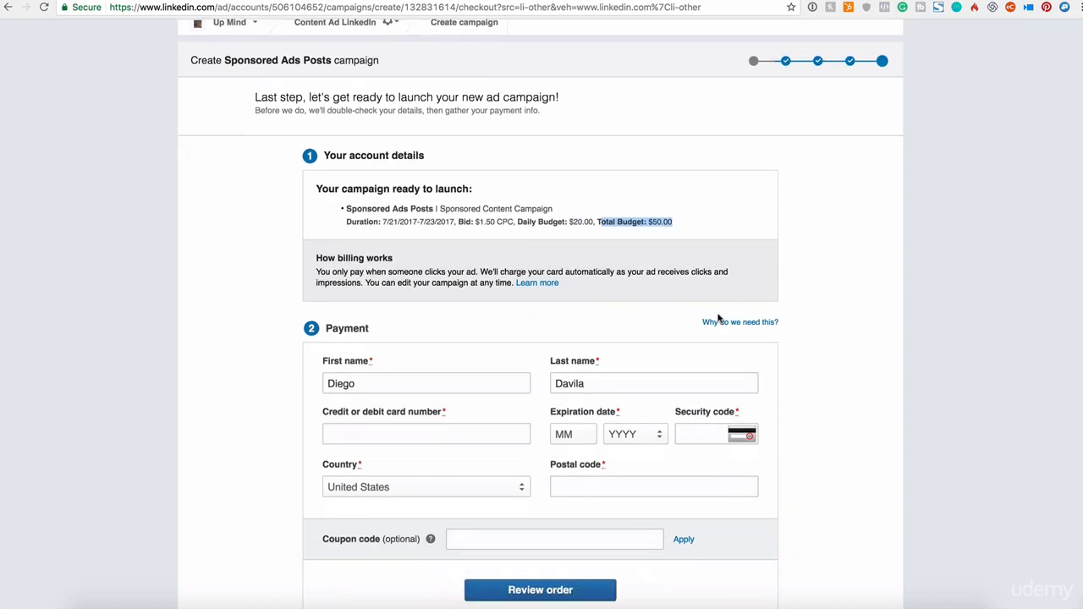
{"action": "scroll", "coordinate": [718, 317], "scroll_direction": "down", "scroll_amount": 3}
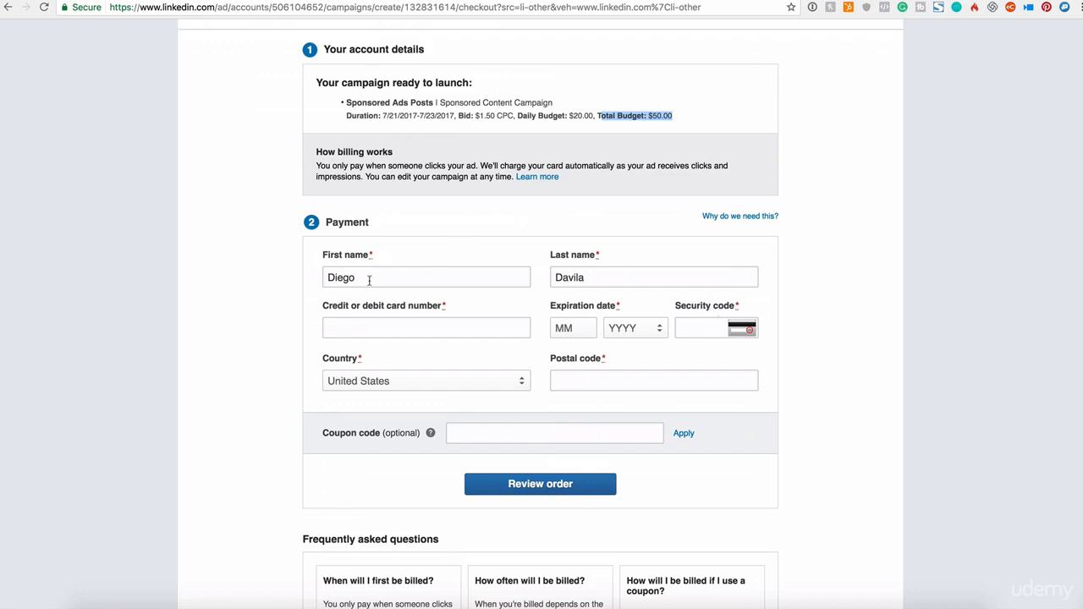
{"action": "left_click", "coordinate": [341, 324]}
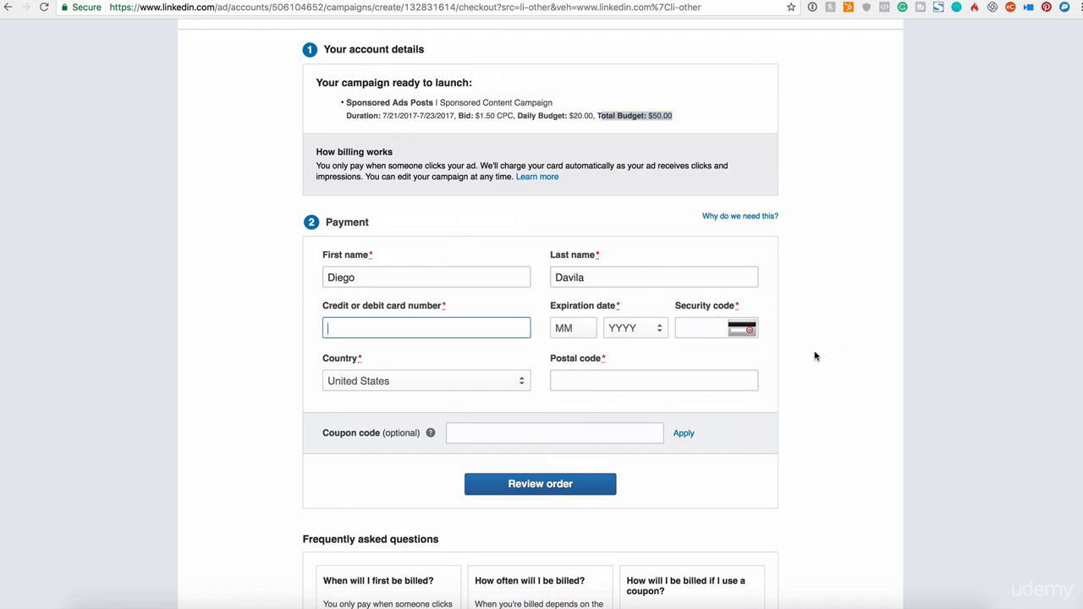
{"action": "scroll", "coordinate": [604, 484], "scroll_direction": "down", "scroll_amount": 5}
{"action": "scroll", "coordinate": [612, 488], "scroll_direction": "up", "scroll_amount": 10}
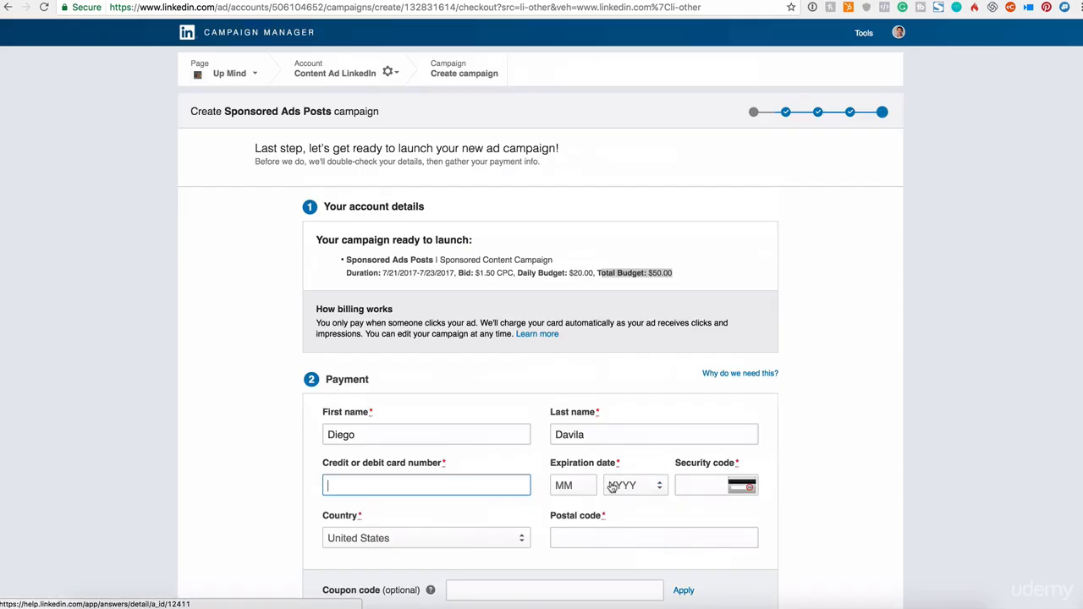
{"action": "scroll", "coordinate": [640, 415], "scroll_direction": "down", "scroll_amount": 3}
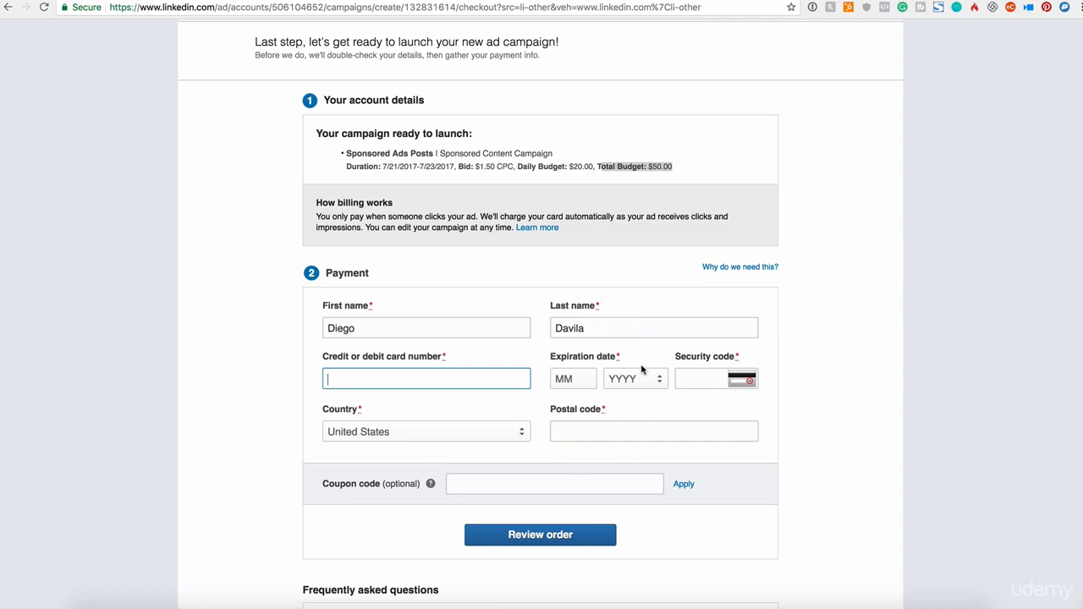
{"action": "scroll", "coordinate": [644, 364], "scroll_direction": "up", "scroll_amount": 2}
{"action": "scroll", "coordinate": [645, 359], "scroll_direction": "down", "scroll_amount": 2}
{"action": "scroll", "coordinate": [645, 359], "scroll_direction": "down", "scroll_amount": 2}
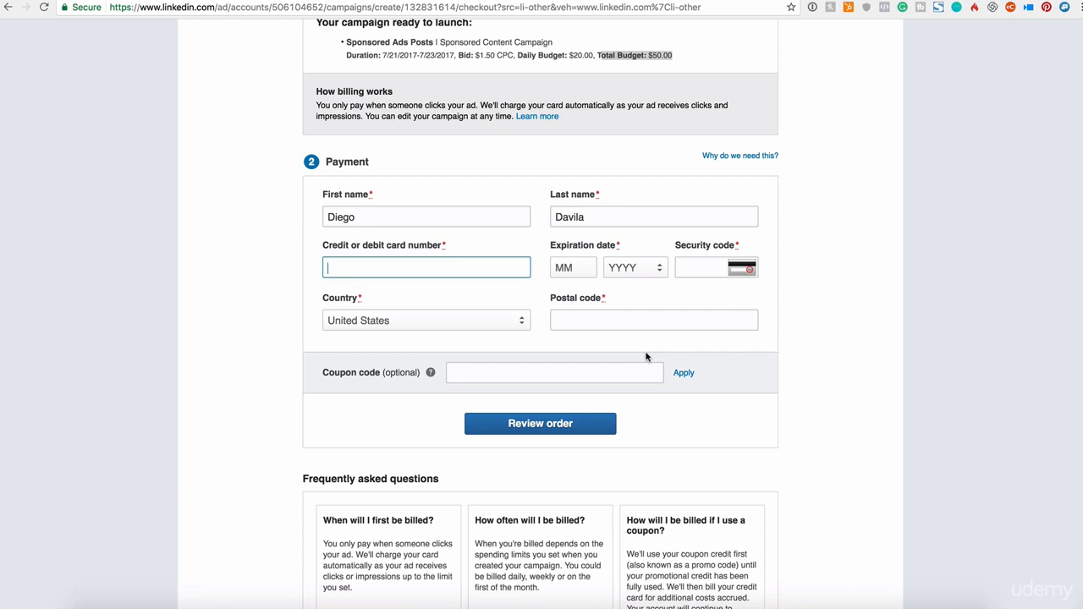
{"action": "scroll", "coordinate": [639, 366], "scroll_direction": "up", "scroll_amount": 3}
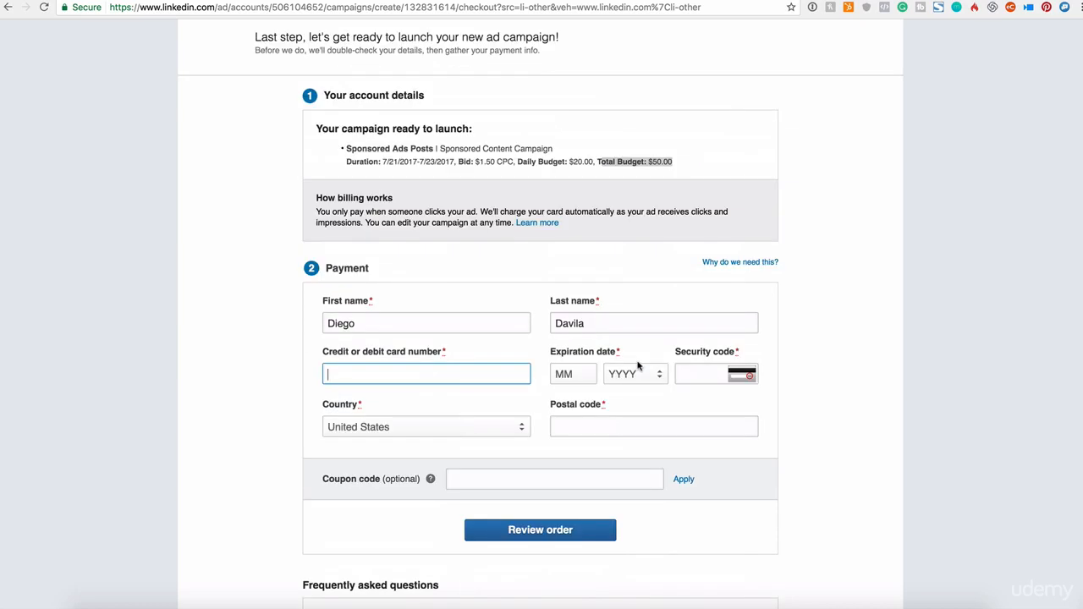